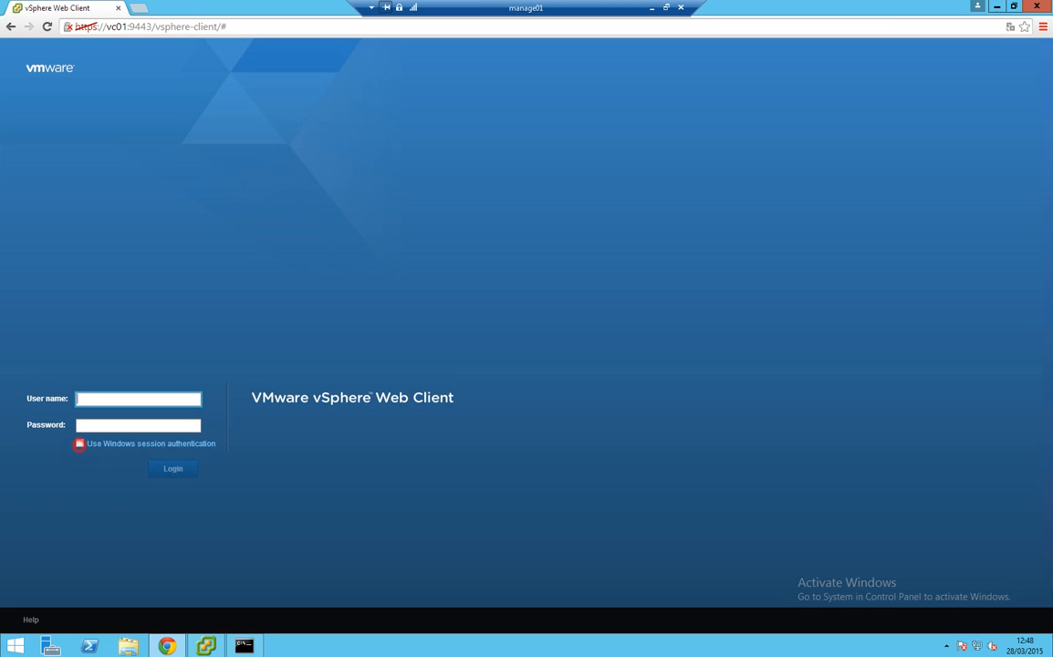
# Log in to vCenter with Windows session authentication
pyautogui.click(80, 443)
pyautogui.click(171, 467)
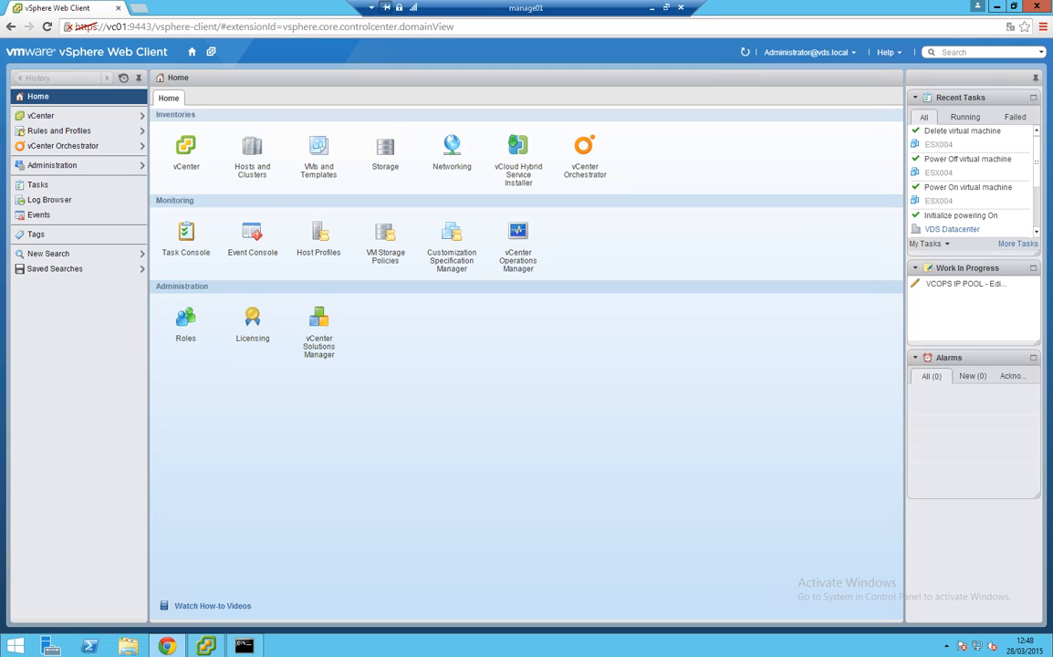
# From Hosts and Clusters, launch the New Virtual Machine wizard on Management Cluster
pyautogui.click(256, 147)
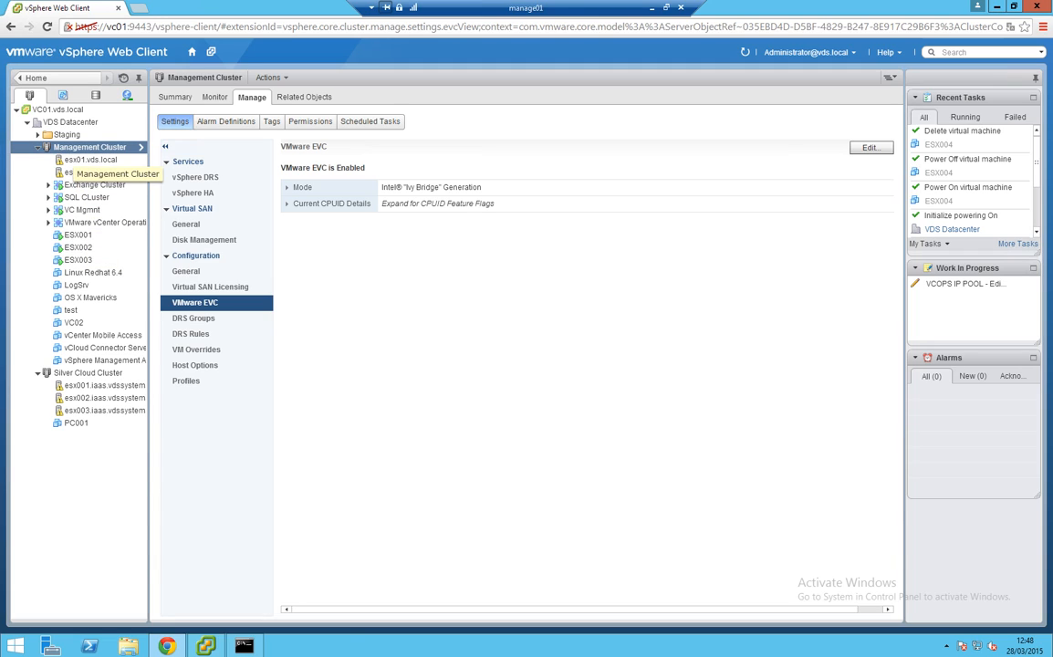
pyautogui.rightClick(66, 147)
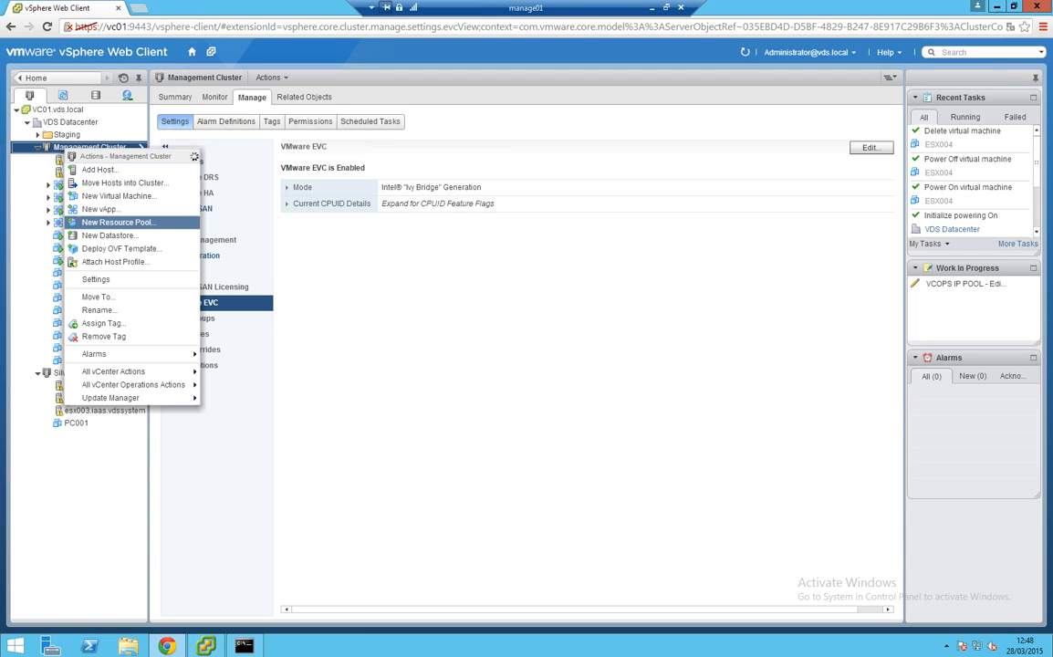
pyautogui.click(104, 197)
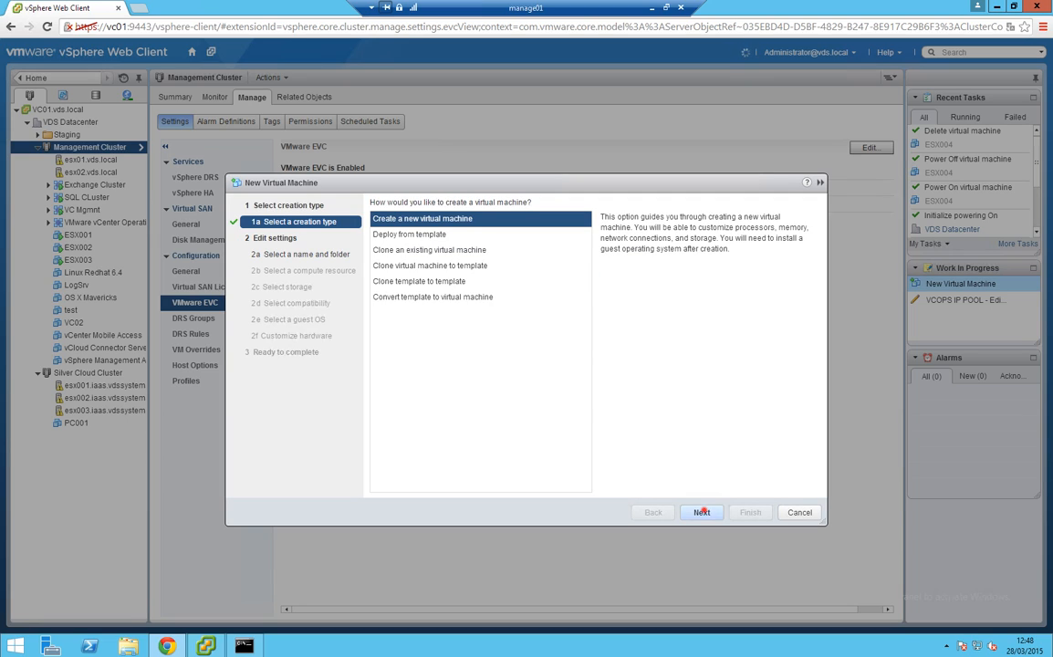
# Create a brand-new VM named ESX004 in VDS Datacenter
pyautogui.click(702, 512)
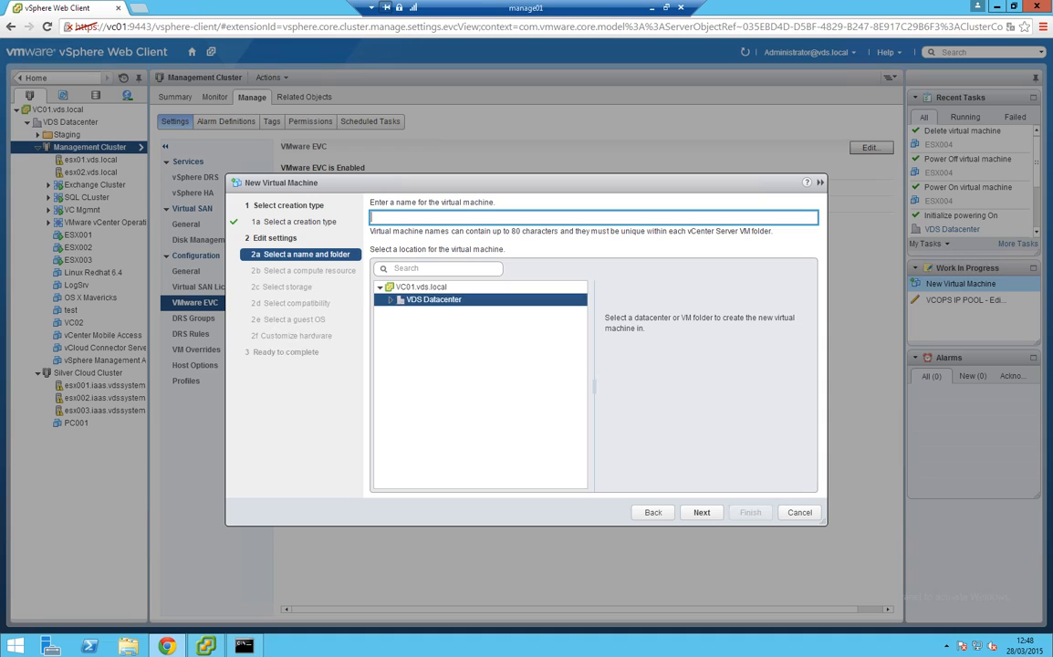
pyautogui.click(496, 220)
pyautogui.write('ESX004')
pyautogui.click(702, 512)
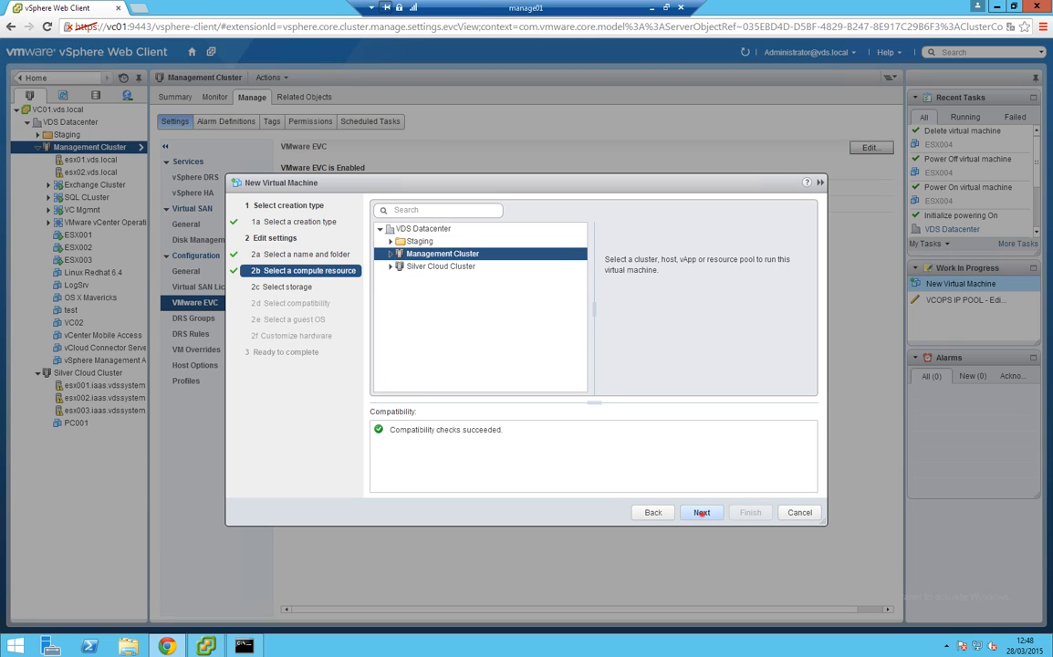
# Keep Management Cluster, store it on QNAP SAN01 LUN01, and keep ESXi 5.5 and later compatibility
pyautogui.click(701, 512)
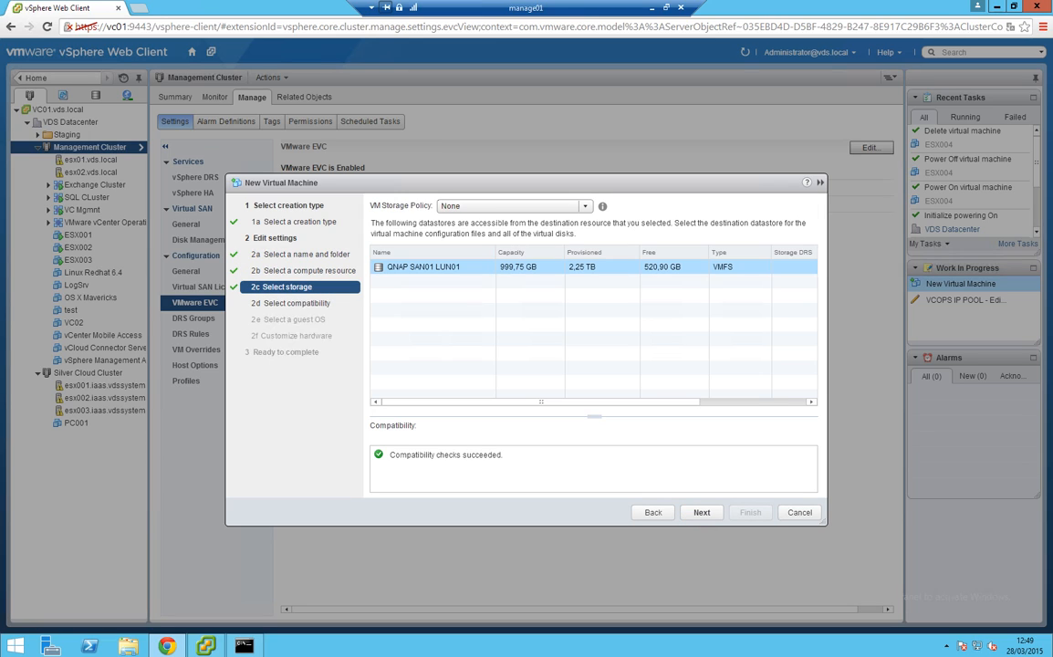
pyautogui.click(414, 268)
pyautogui.click(702, 511)
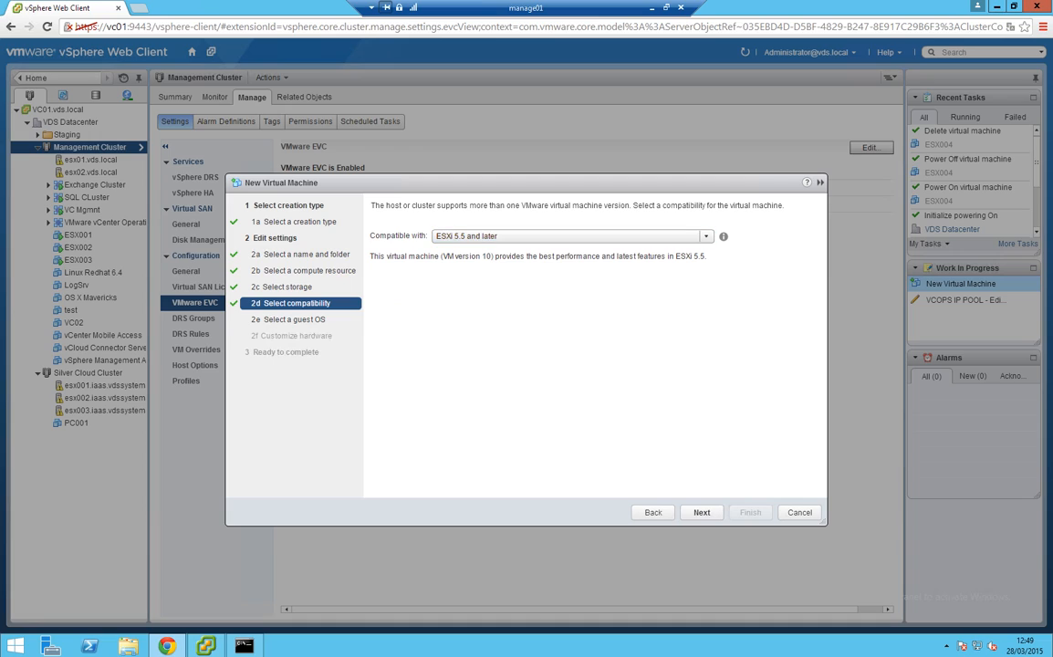
pyautogui.click(706, 236)
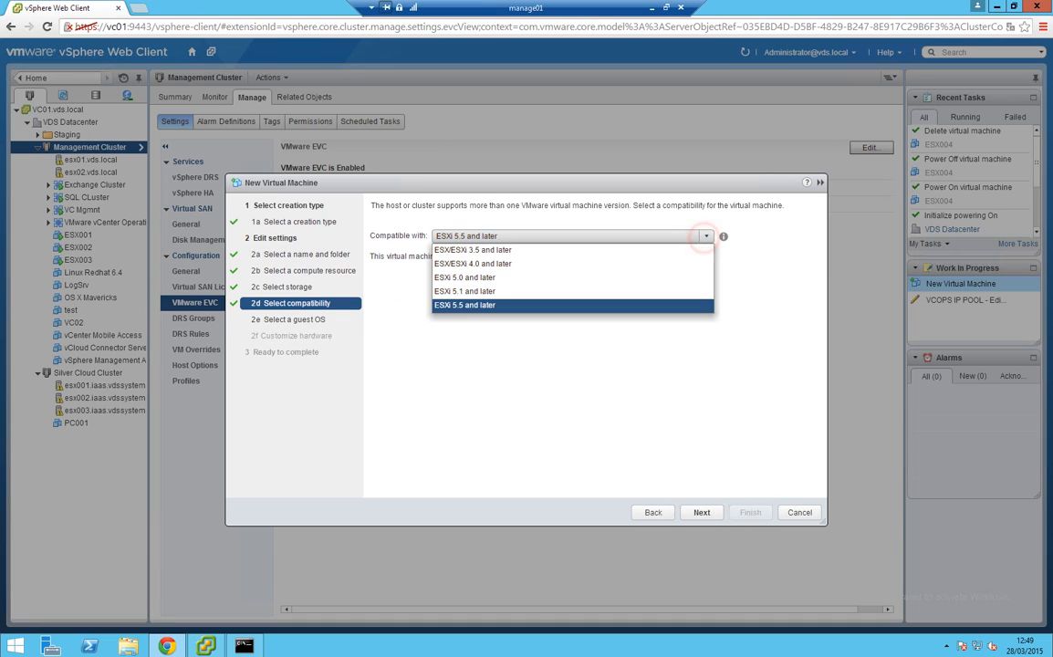
pyautogui.click(494, 304)
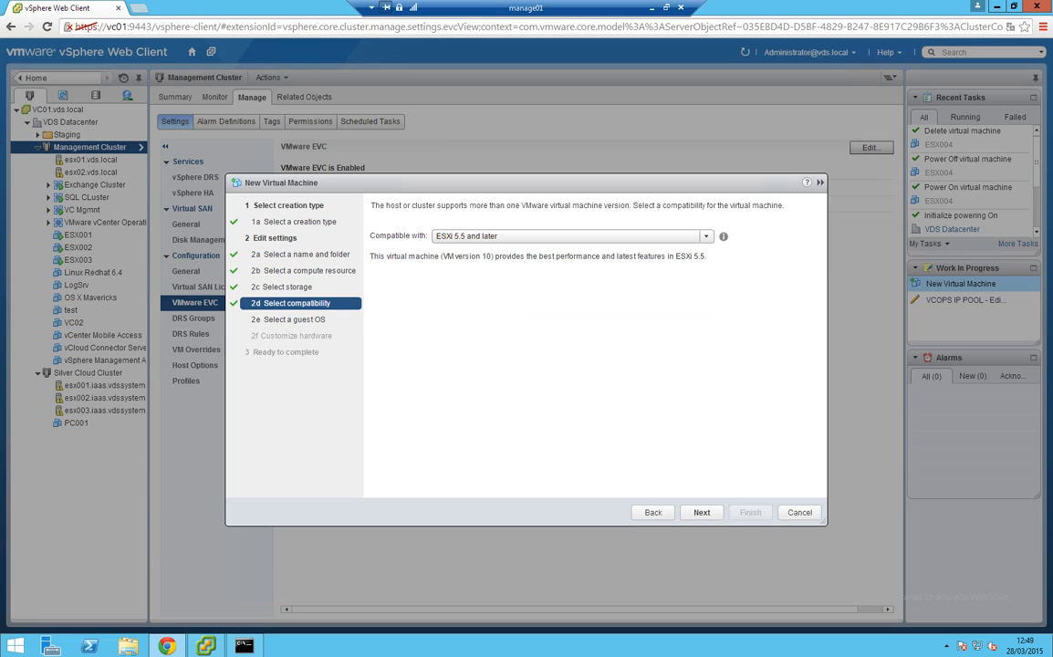
pyautogui.click(701, 512)
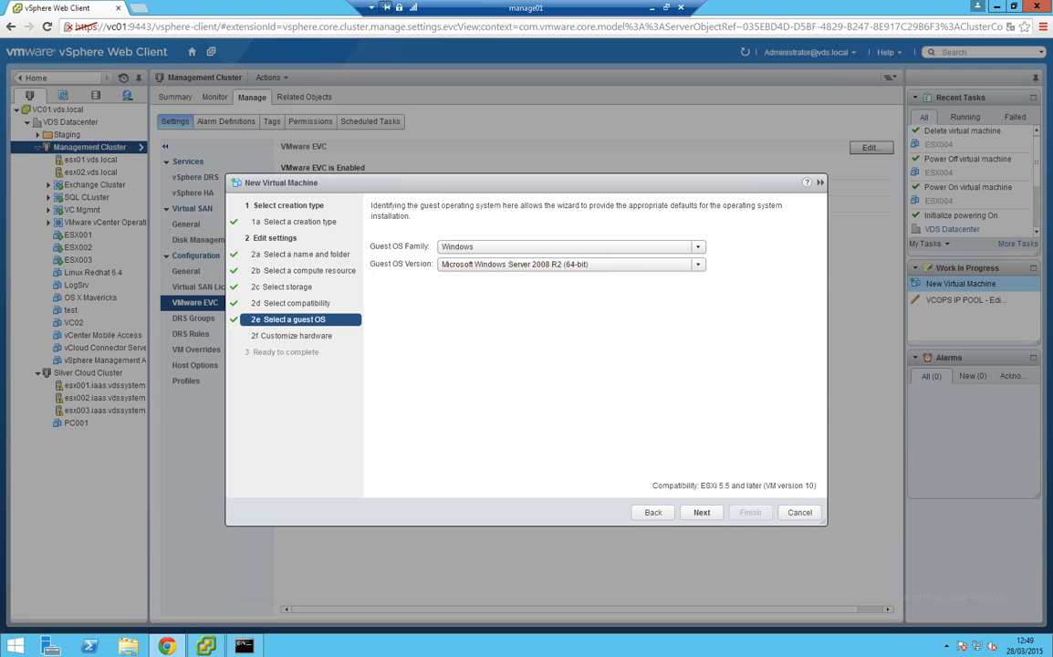
# Set the guest OS to Linux, Red Hat Enterprise Linux 6 (64-bit)
pyautogui.click(463, 247)
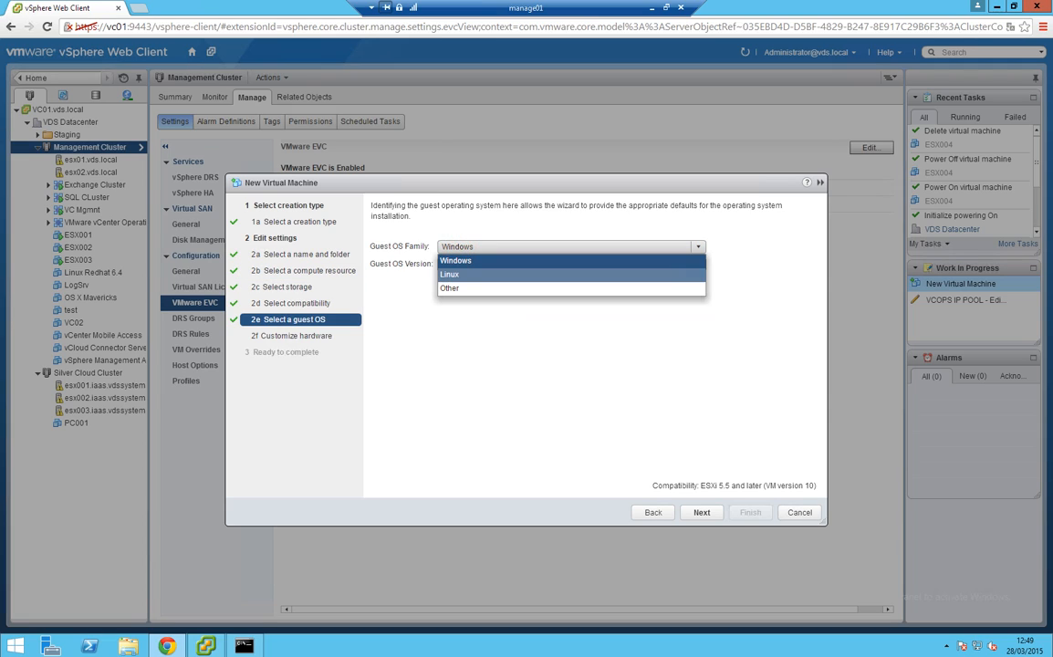
pyautogui.click(460, 277)
pyautogui.click(460, 263)
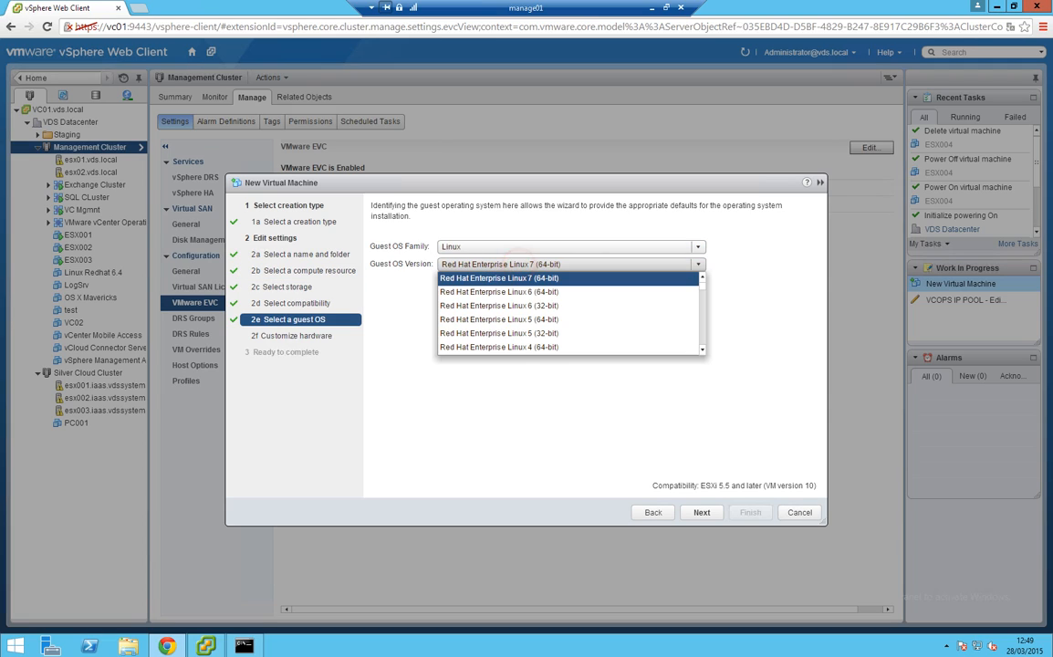
pyautogui.click(531, 290)
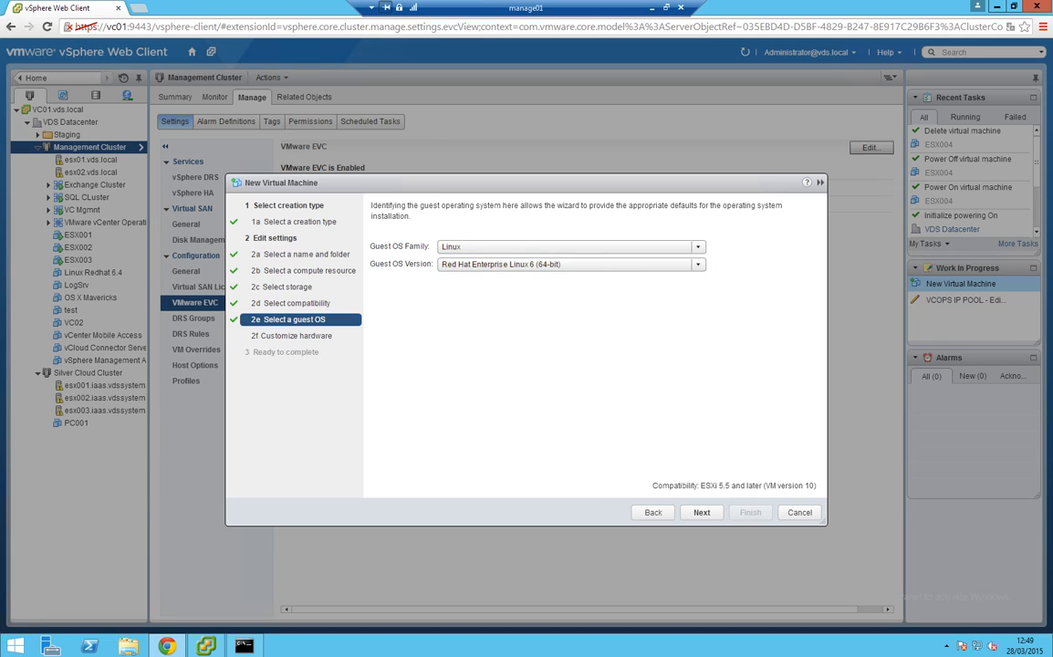
# Browse the Other family's versions, then reselect Linux, Red Hat Enterprise Linux 6 (64-bit), and continue
pyautogui.click(701, 246)
pyautogui.click(482, 291)
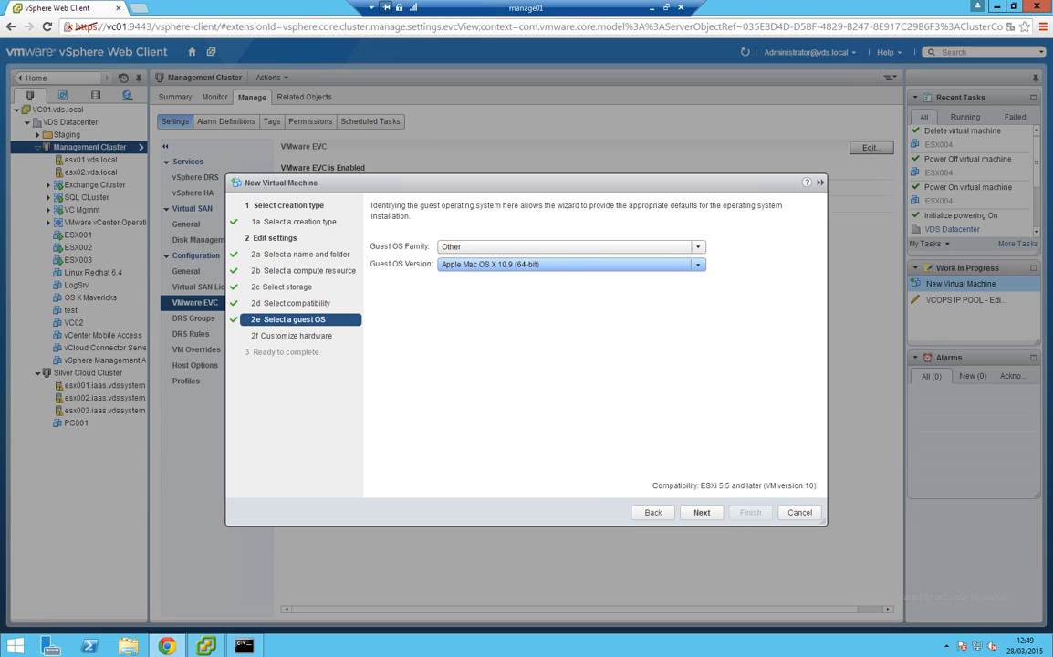
pyautogui.click(696, 263)
pyautogui.moveTo(702, 291)
pyautogui.mouseDown()
pyautogui.moveTo(701, 340)
pyautogui.moveTo(703, 283)
pyautogui.mouseUp()
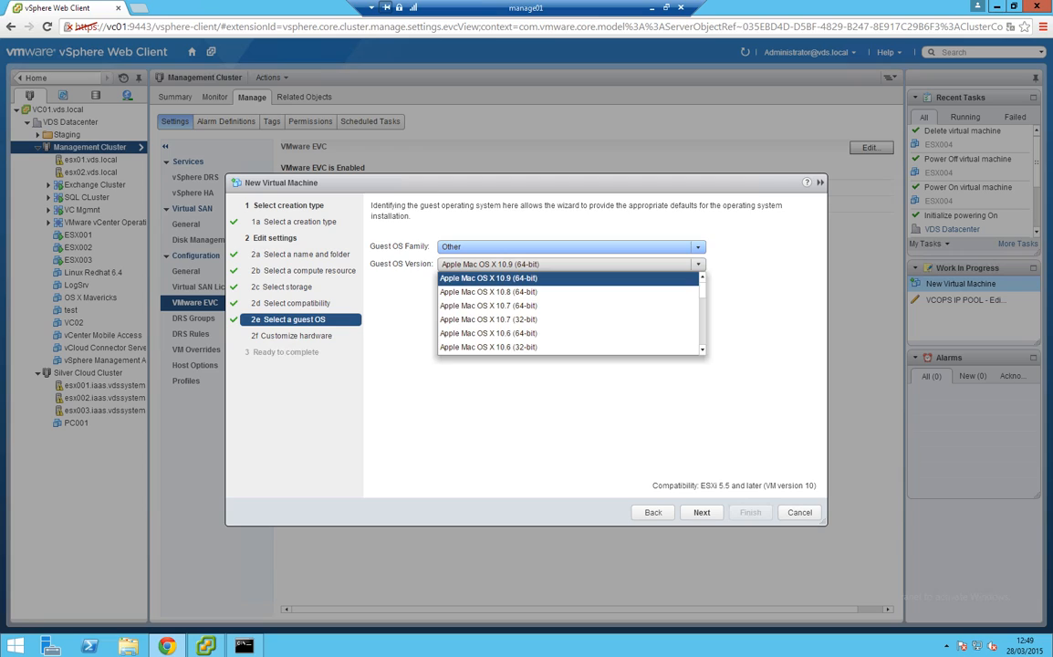
pyautogui.click(629, 246)
pyautogui.click(566, 273)
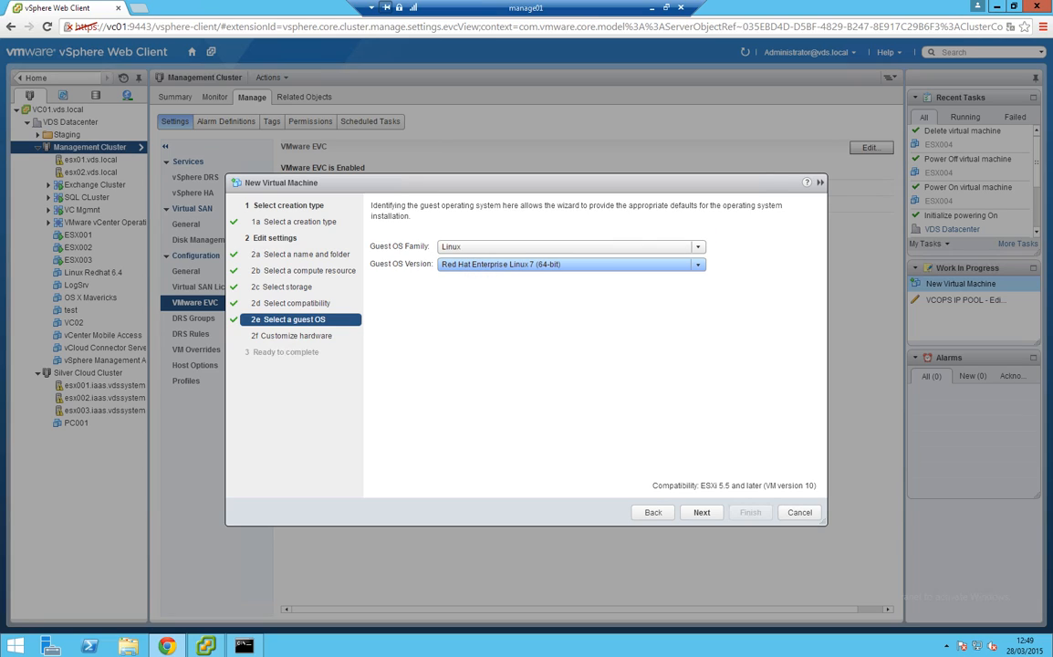
pyautogui.click(528, 264)
pyautogui.click(536, 292)
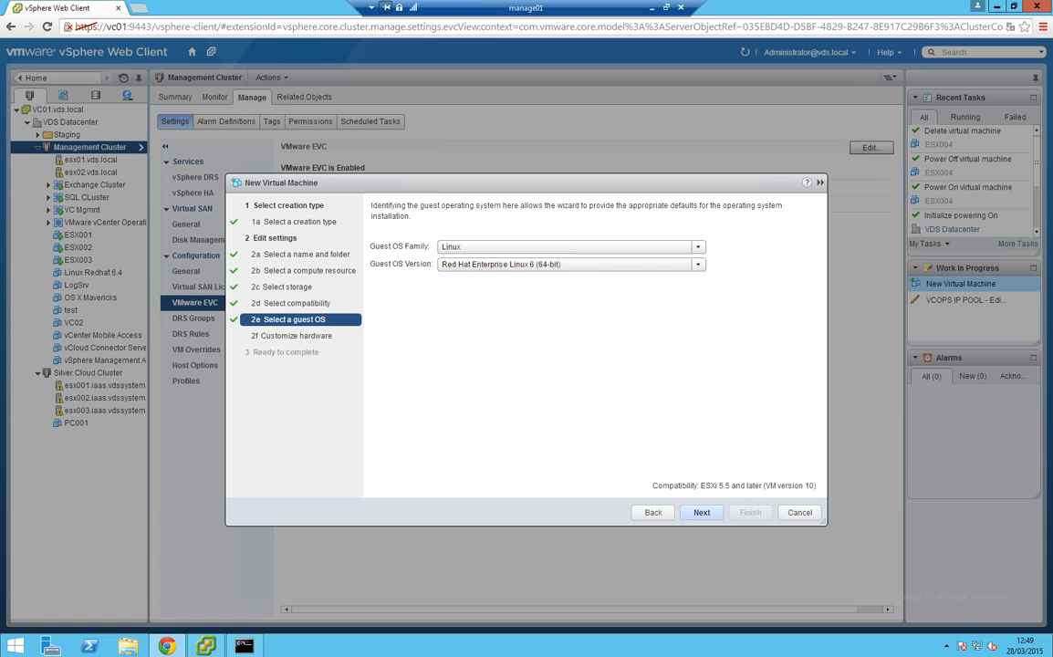
pyautogui.click(701, 512)
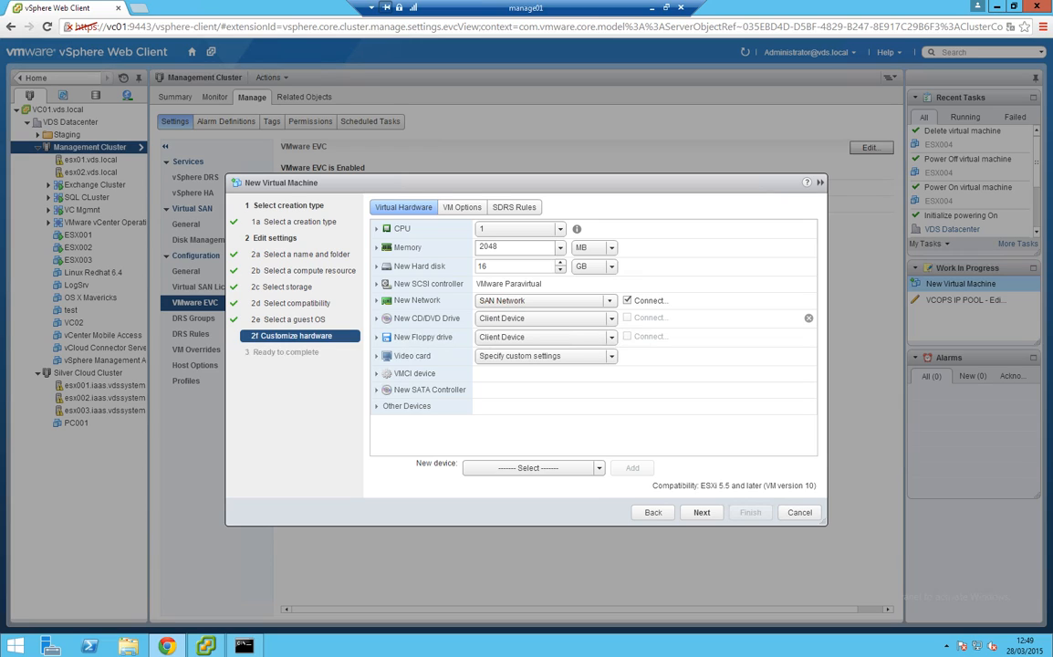
# Give the VM 2 CPUs and 8 GB of memory
pyautogui.click(560, 229)
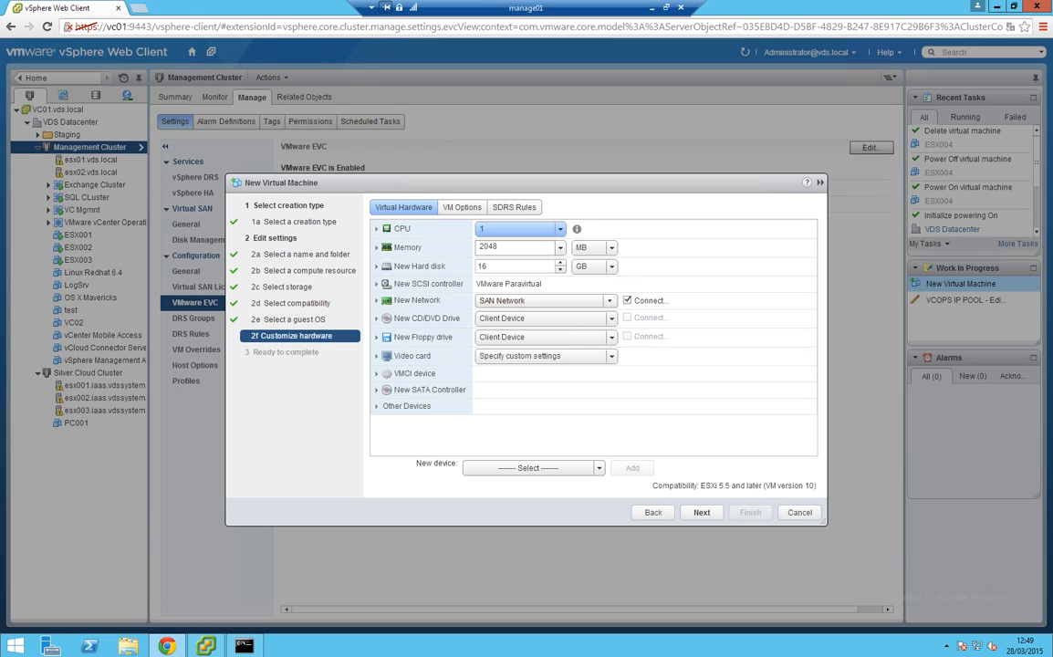
pyautogui.click(482, 255)
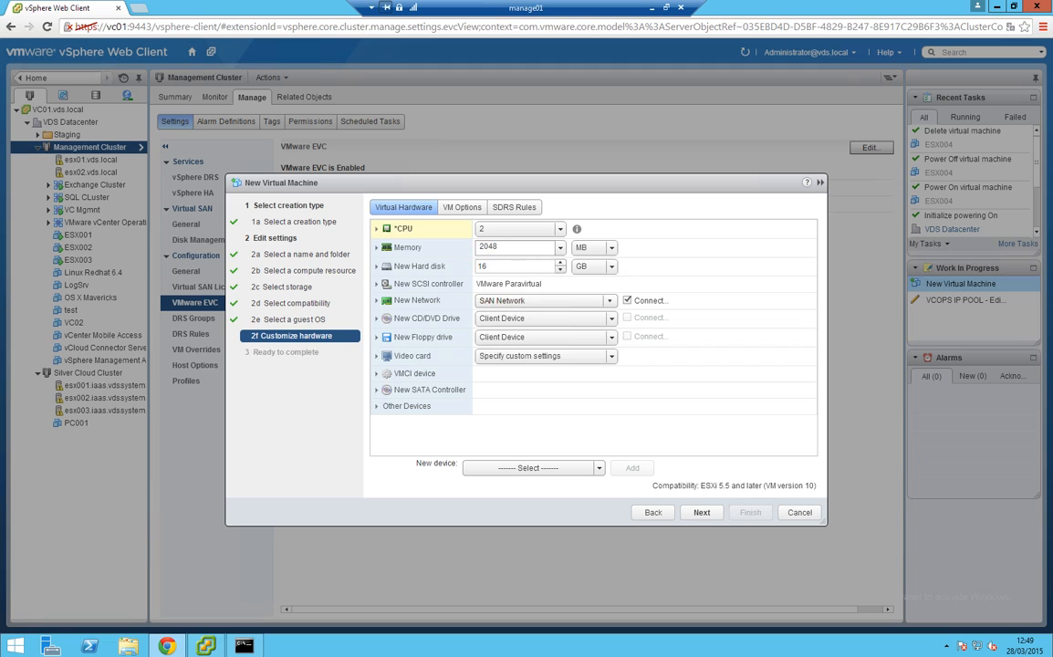
pyautogui.click(611, 247)
pyautogui.click(591, 271)
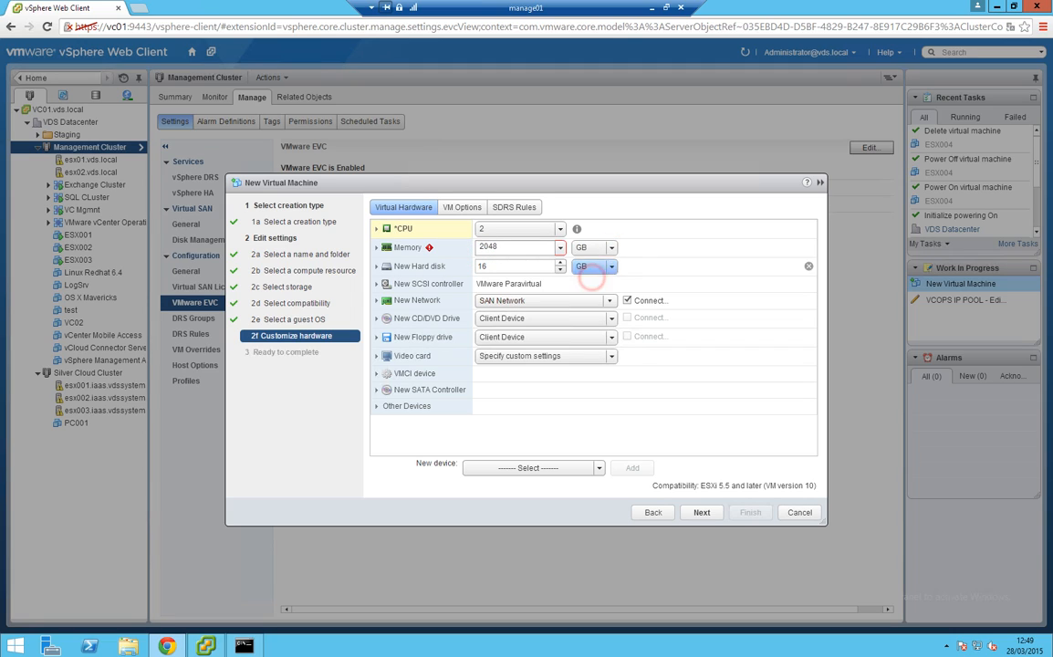
pyautogui.click(519, 249)
pyautogui.write('4')
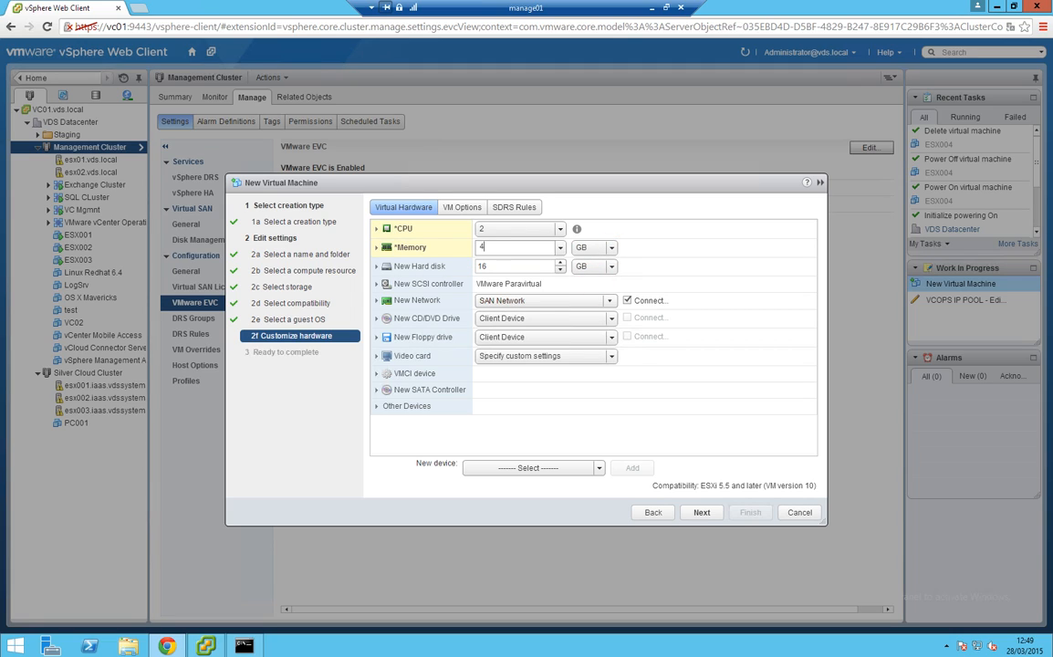
pyautogui.press('BackSpace')
pyautogui.write('8')
# Set the hard disk to 8 GB with thin provisioning
pyautogui.press('Tab')
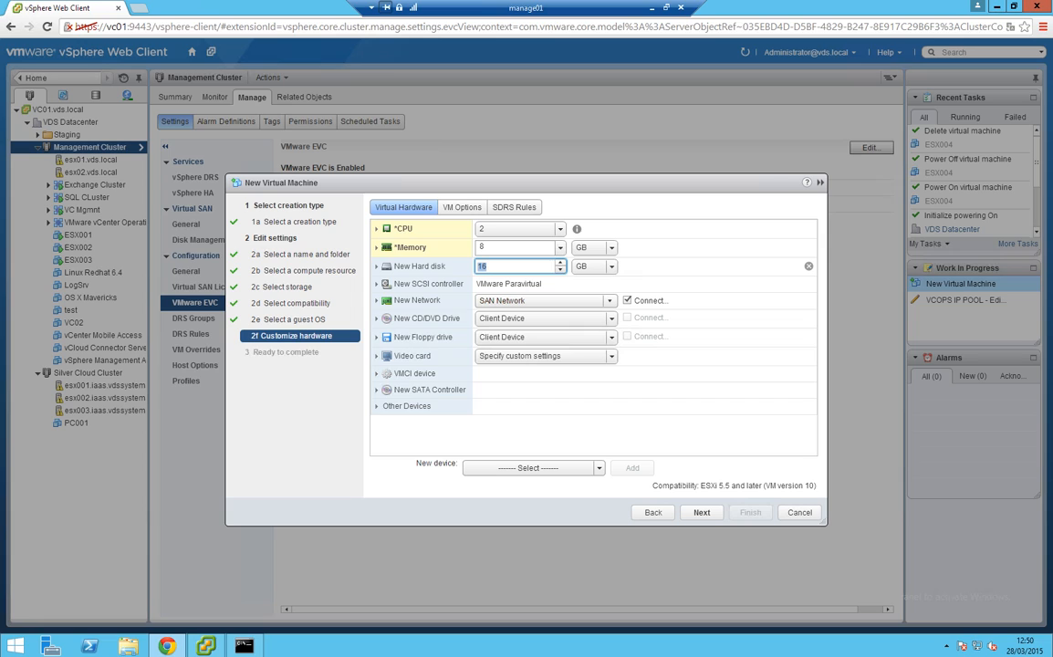
pyautogui.write('8')
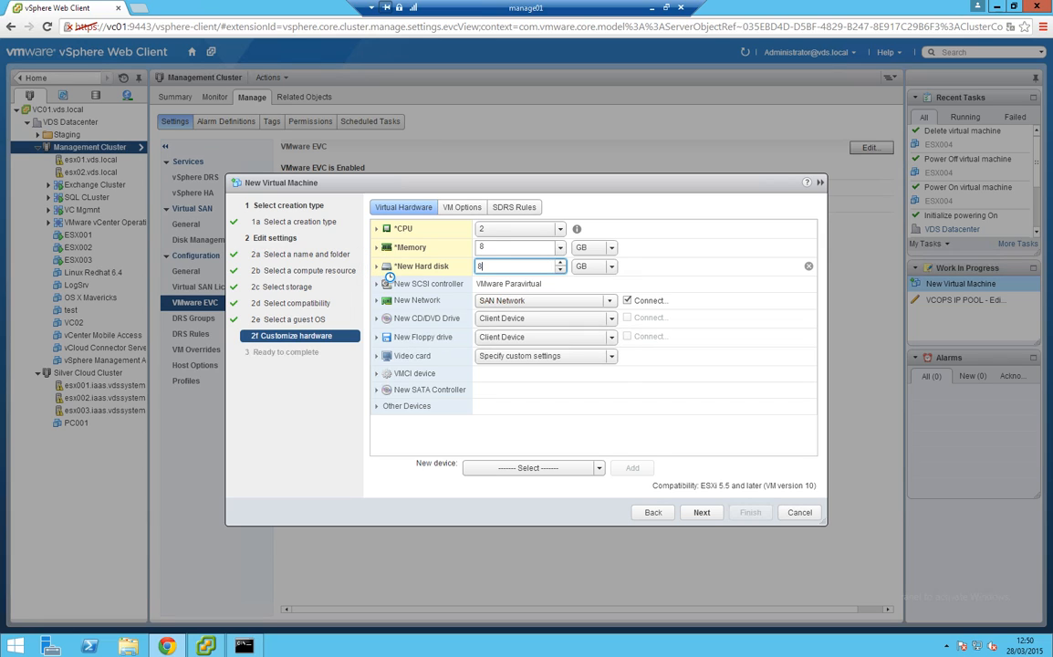
pyautogui.click(376, 266)
pyautogui.click(500, 324)
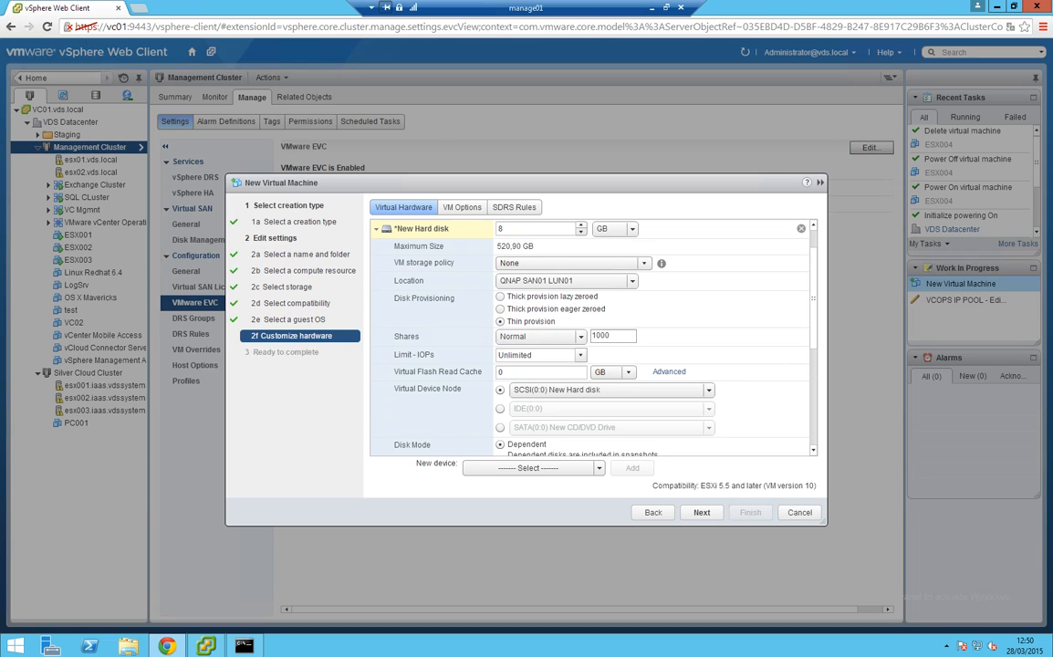
pyautogui.click(377, 229)
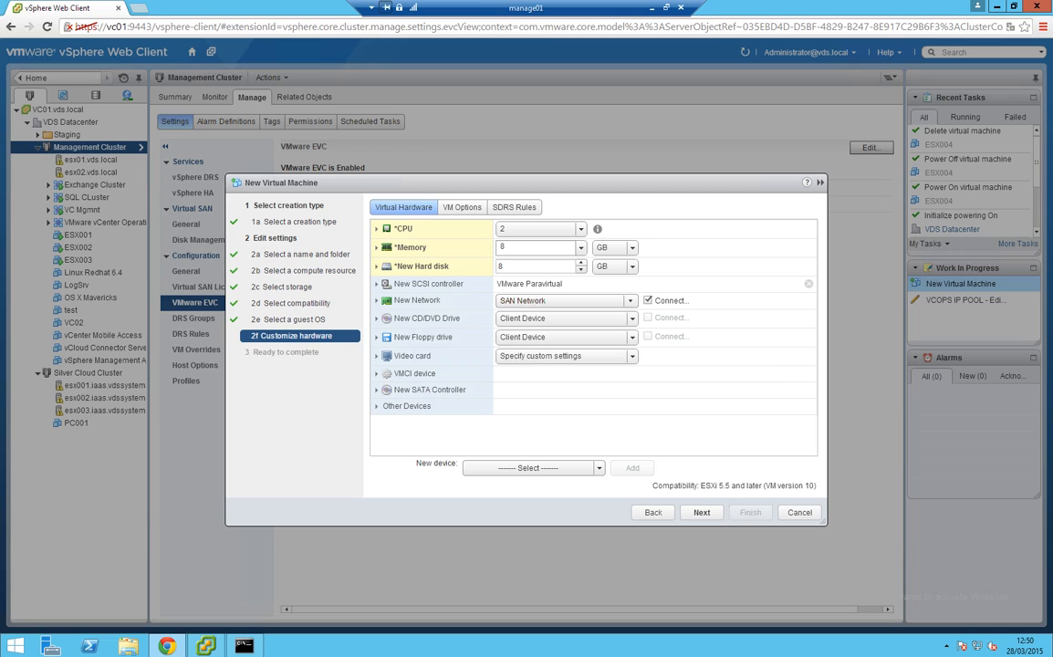
pyautogui.click(376, 284)
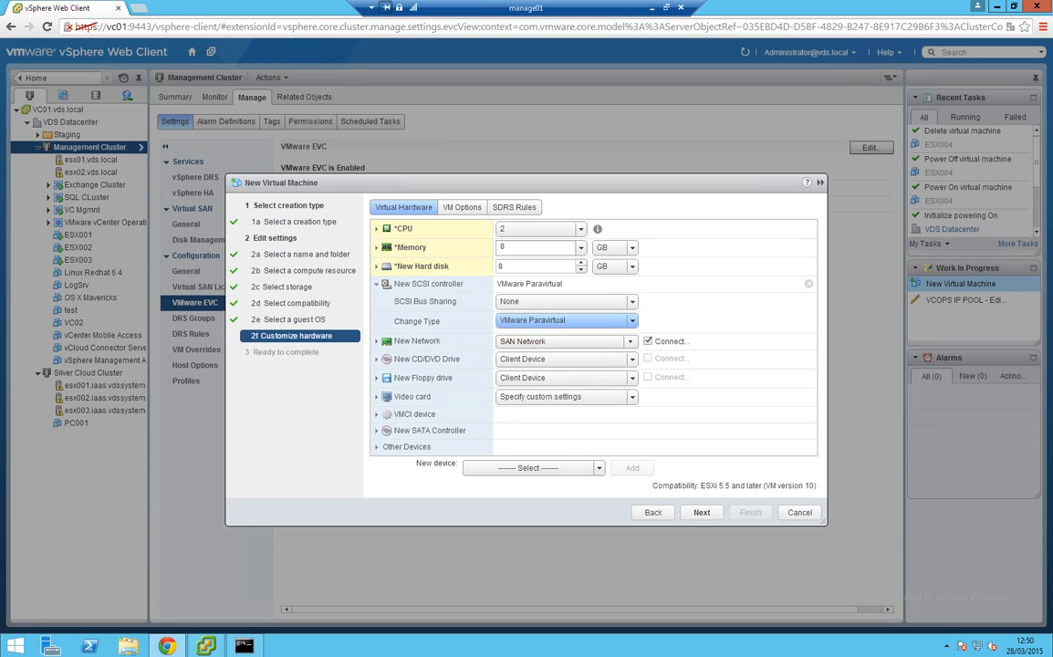
# Change the SCSI controller to LSI Logic SAS and connect the first network adapter to VM Network
pyautogui.moveTo(444, 323); pyautogui.dragTo(395, 322)
pyautogui.click(629, 320)
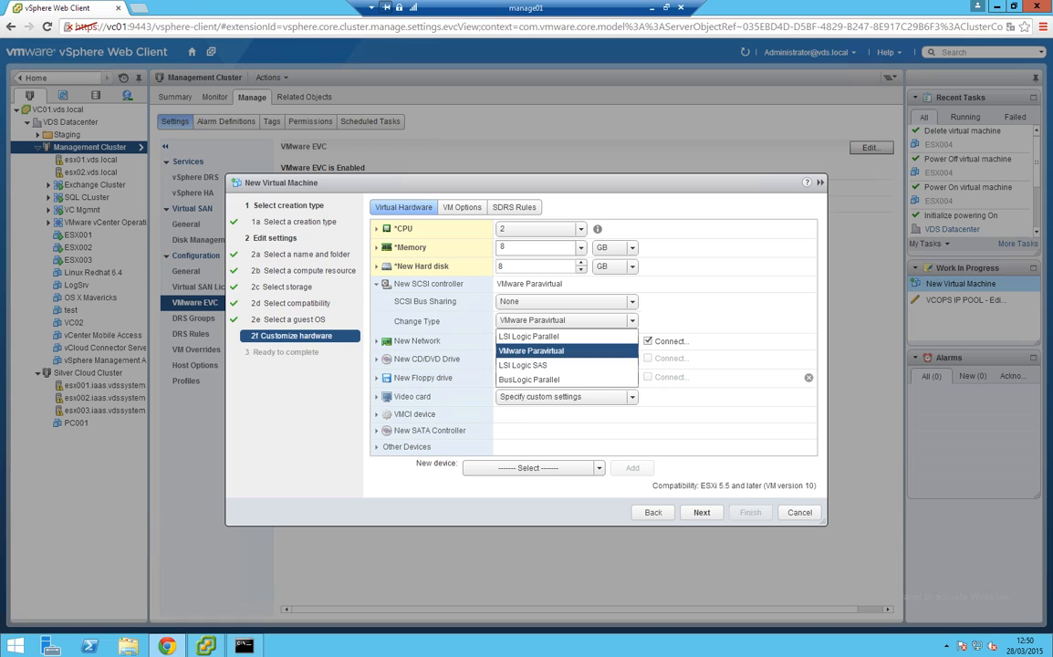
pyautogui.click(522, 364)
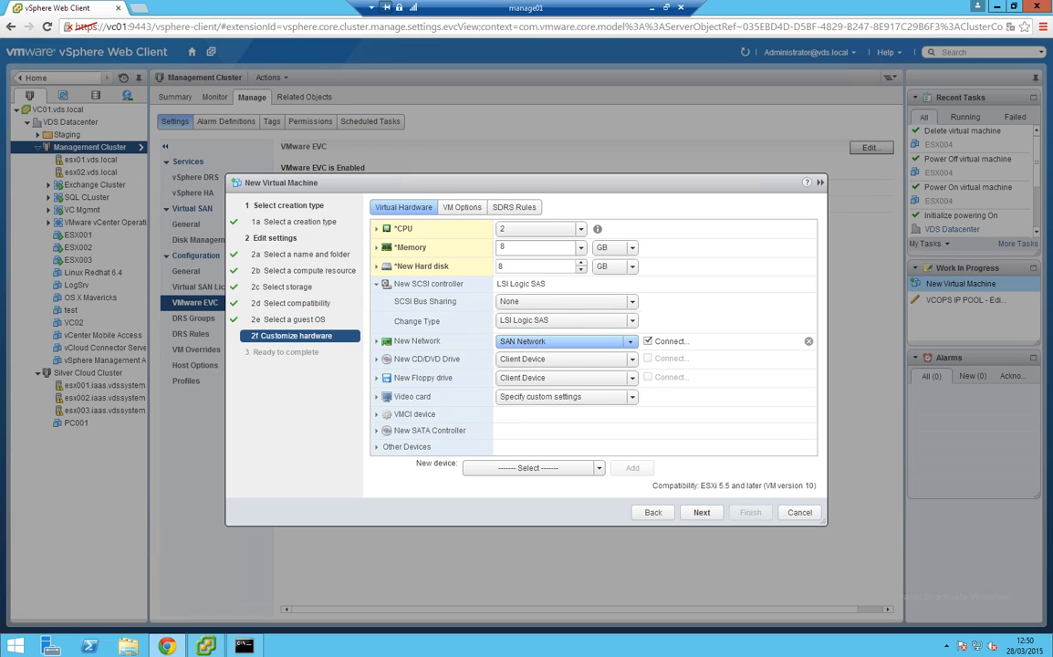
pyautogui.click(629, 341)
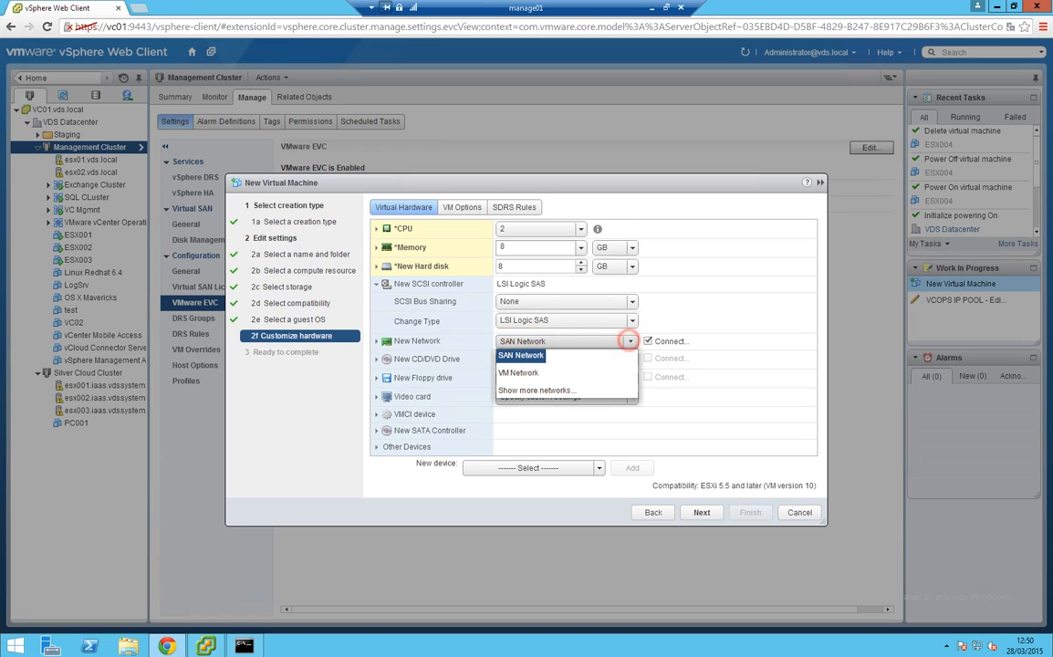
pyautogui.click(518, 372)
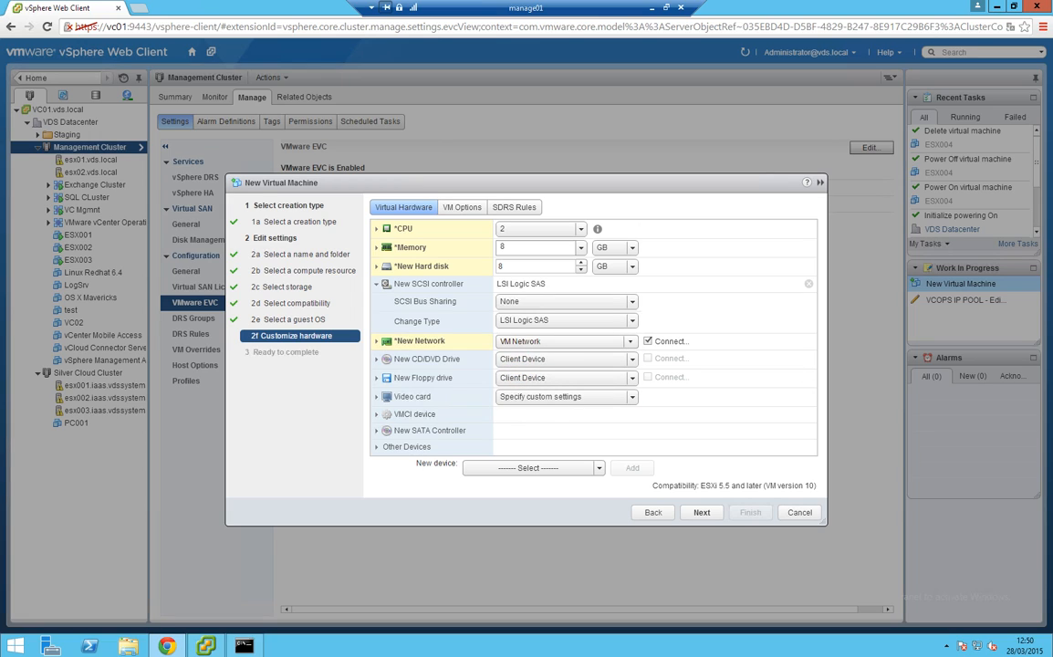
pyautogui.click(376, 284)
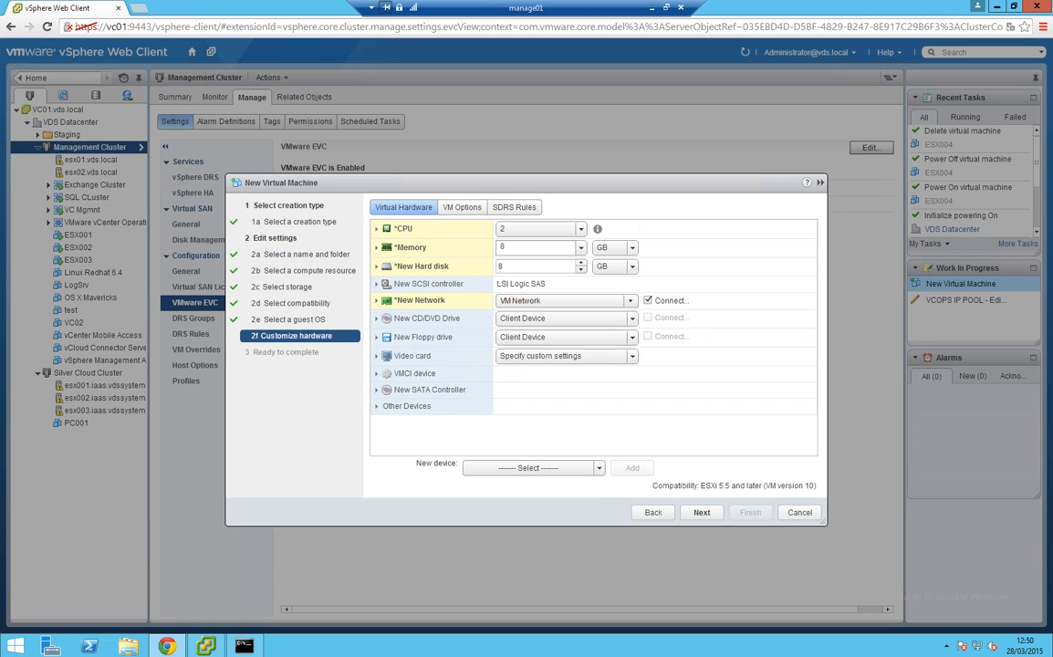
pyautogui.click(599, 468)
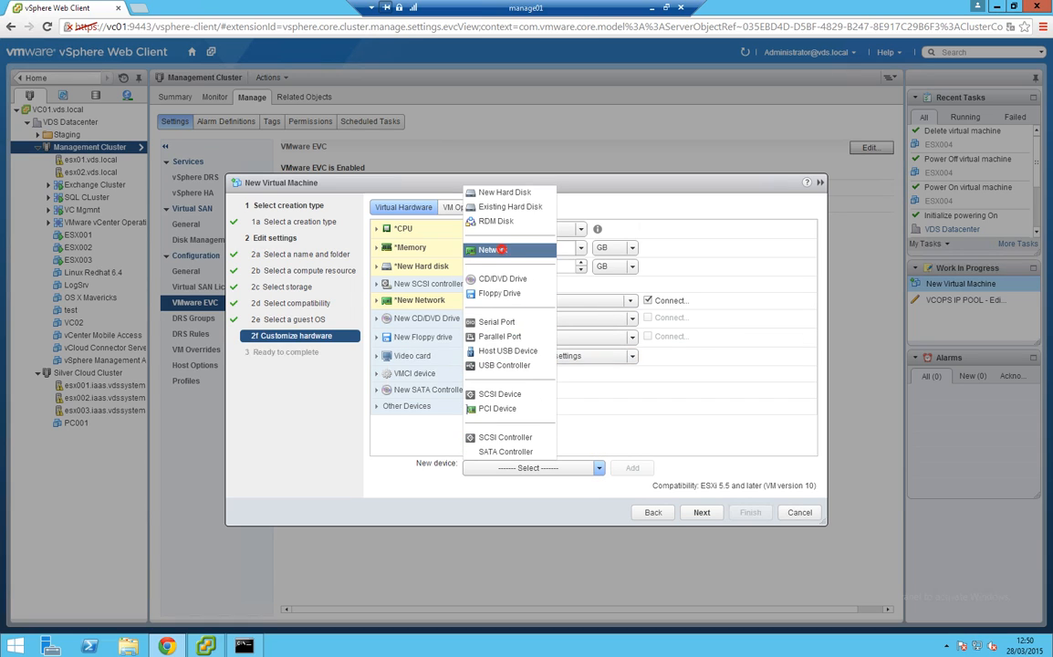
# Add three network adapters, putting the first on VM Network and leaving two on SAN Network
pyautogui.click(500, 249)
pyautogui.click(629, 467)
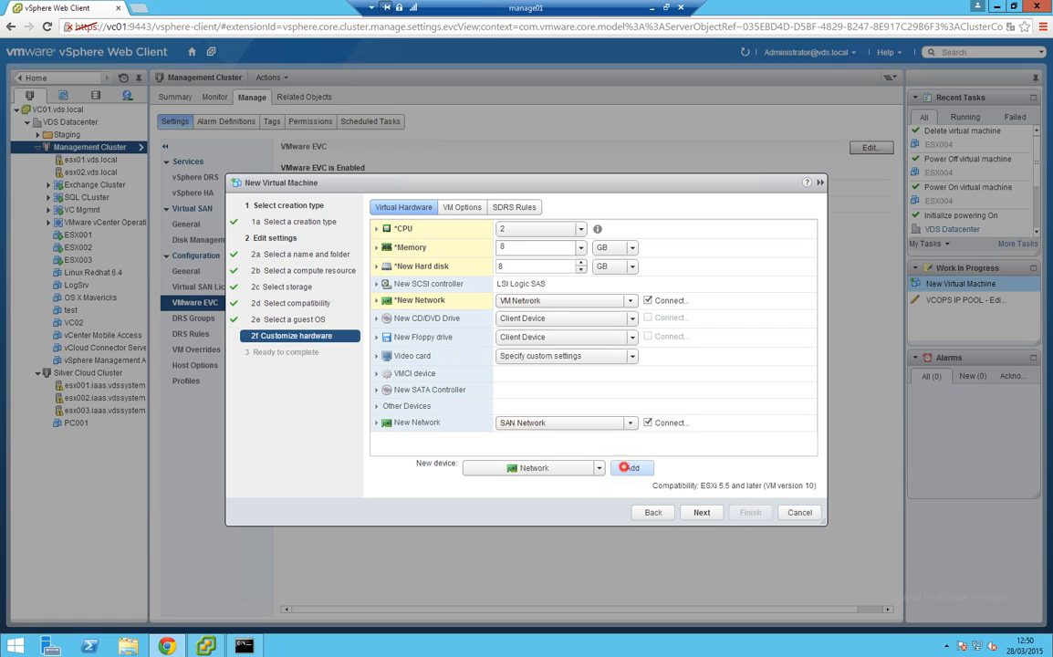
pyautogui.click(628, 467)
pyautogui.click(629, 467)
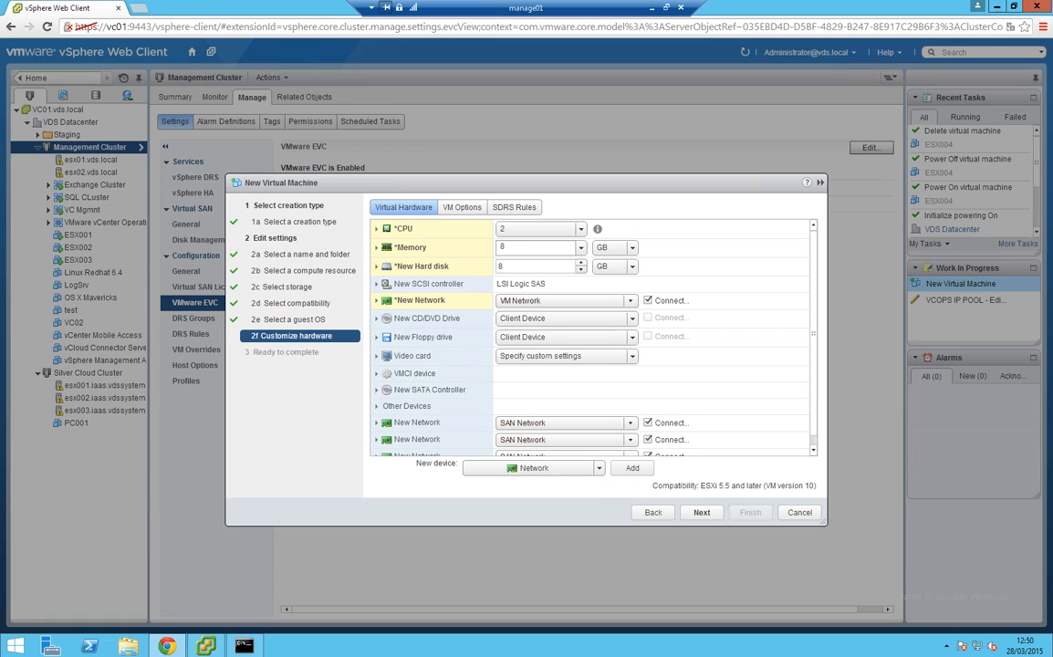
pyautogui.scroll(-1, 733, 329)
pyautogui.click(629, 413)
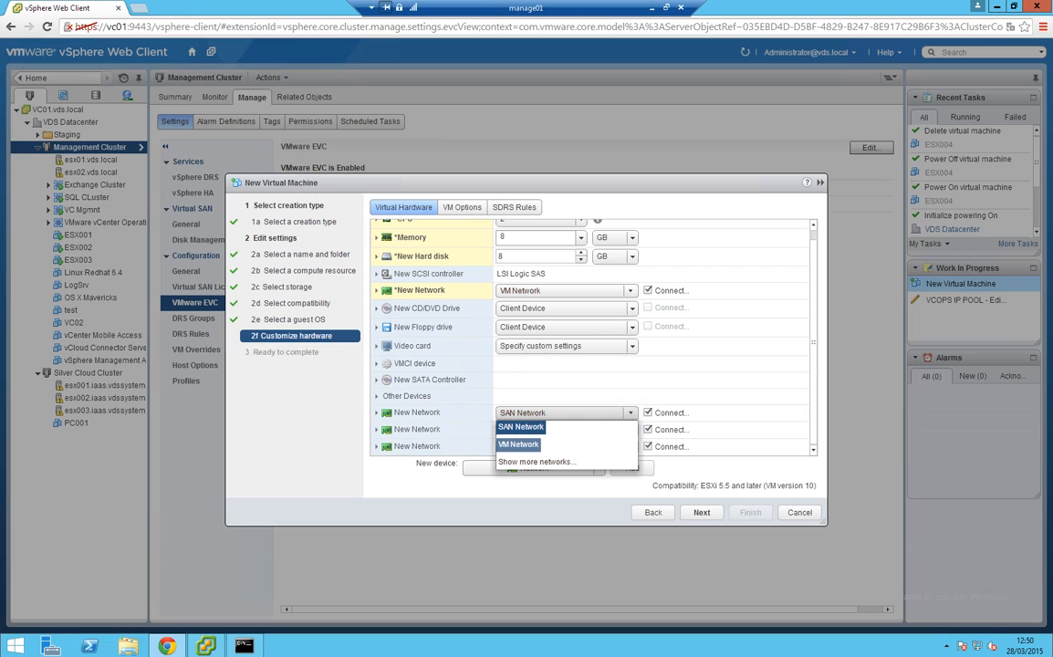
pyautogui.click(518, 443)
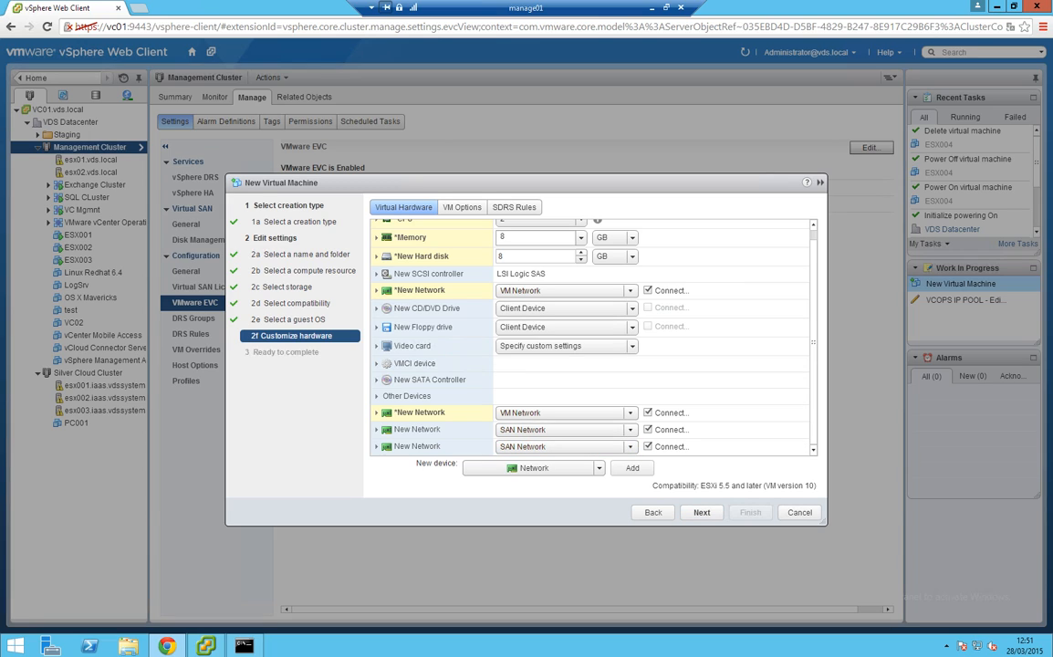
# Complete the wizard to create ESX004 and open its Summary page
pyautogui.click(702, 512)
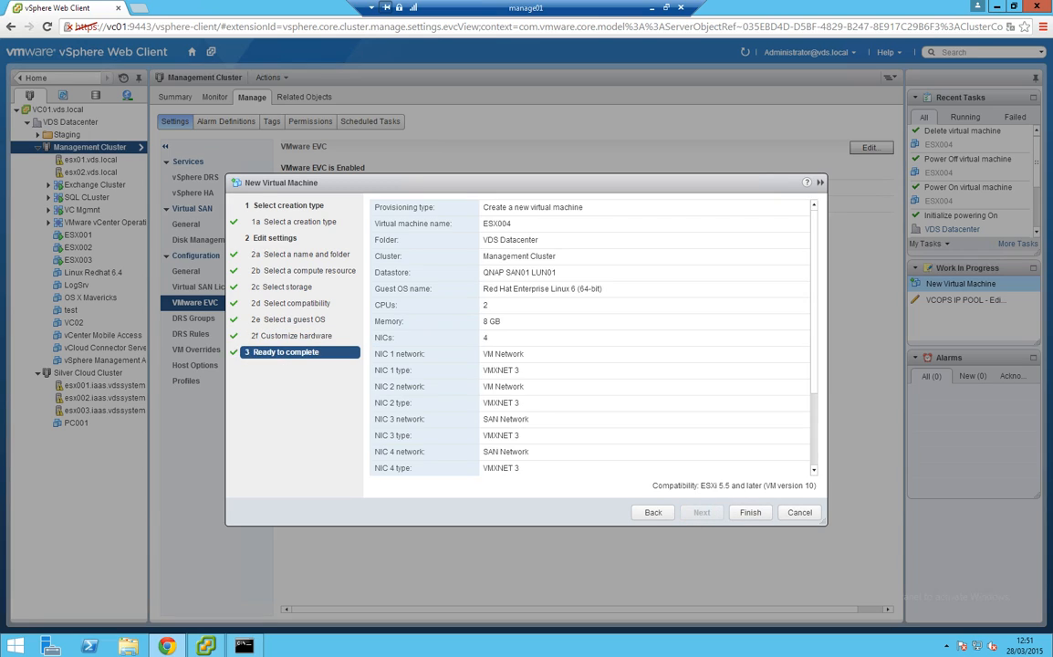
pyautogui.click(750, 512)
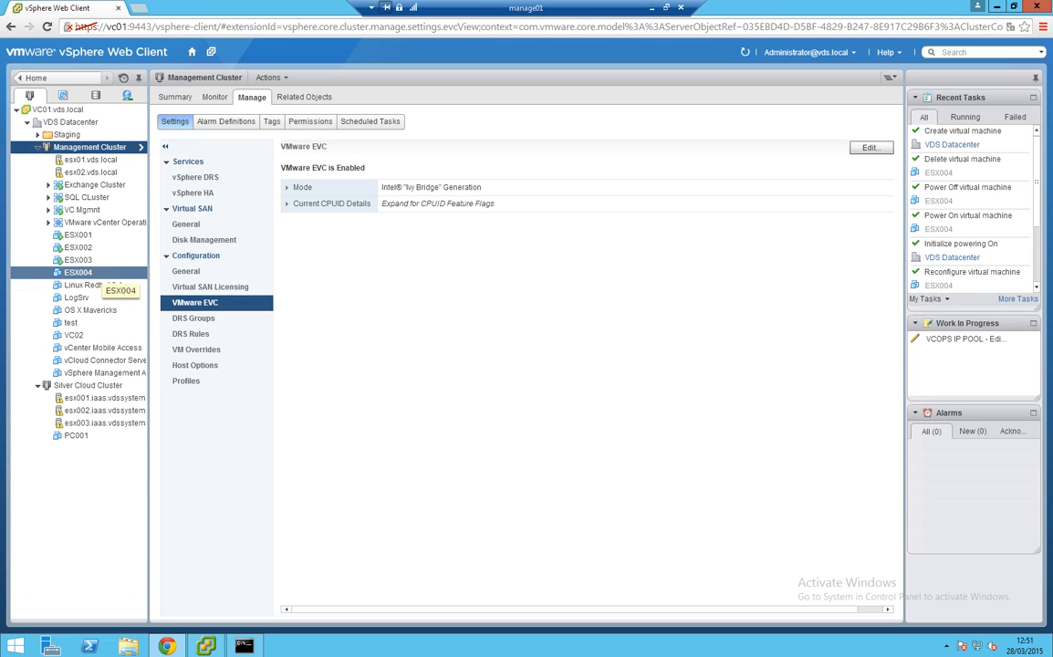
pyautogui.click(91, 272)
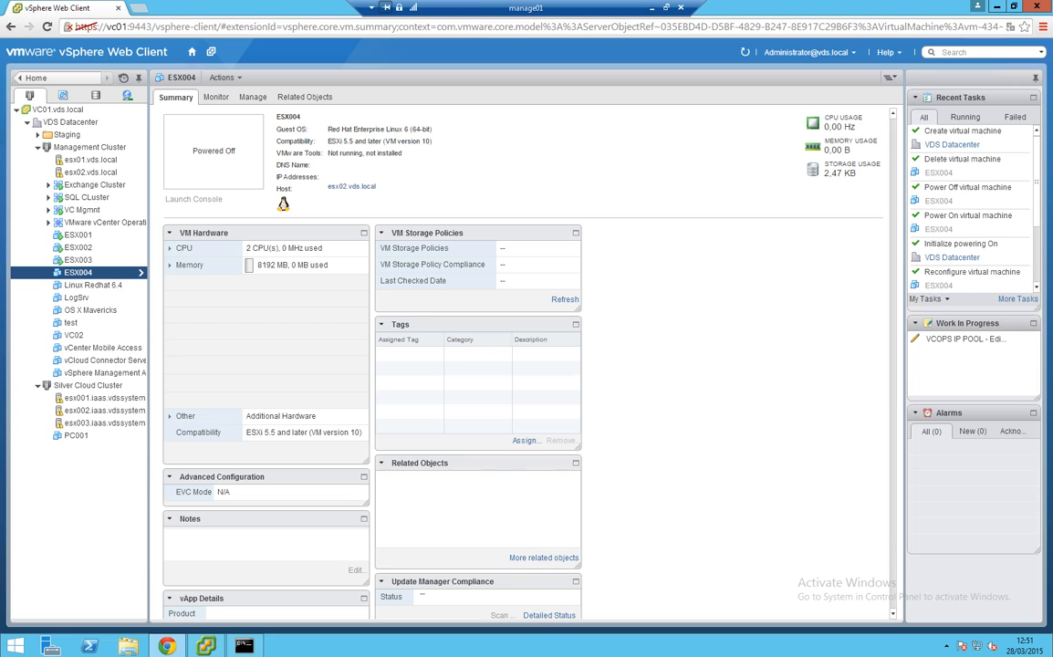
# In ESX004's VM Options, set the guest OS to Other, VMware ESXi 5.x, and save
pyautogui.click(341, 453)
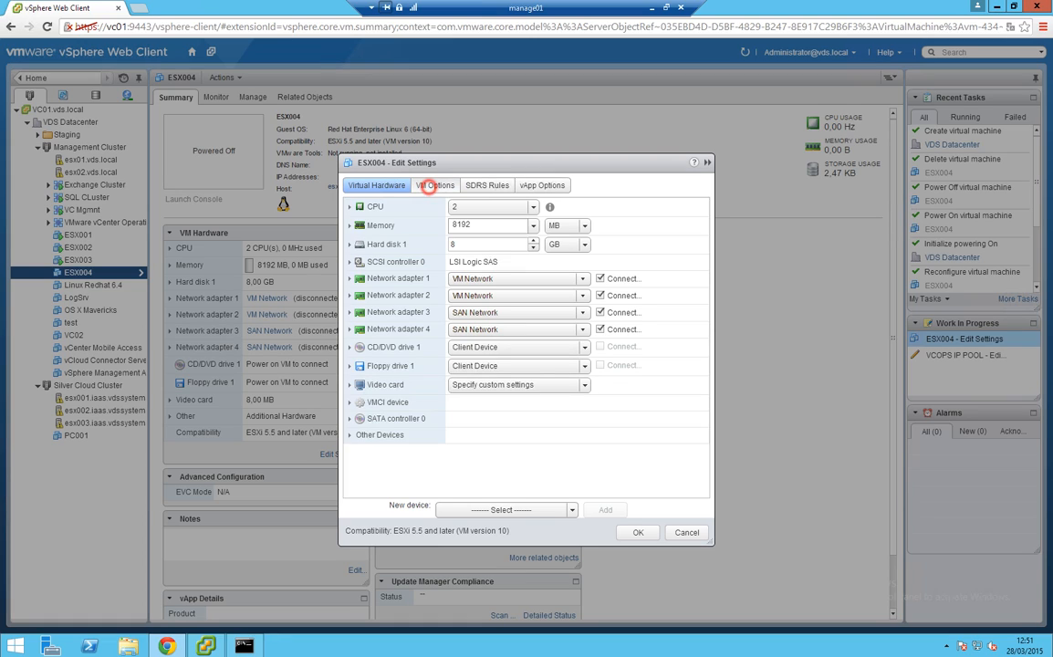
pyautogui.click(434, 185)
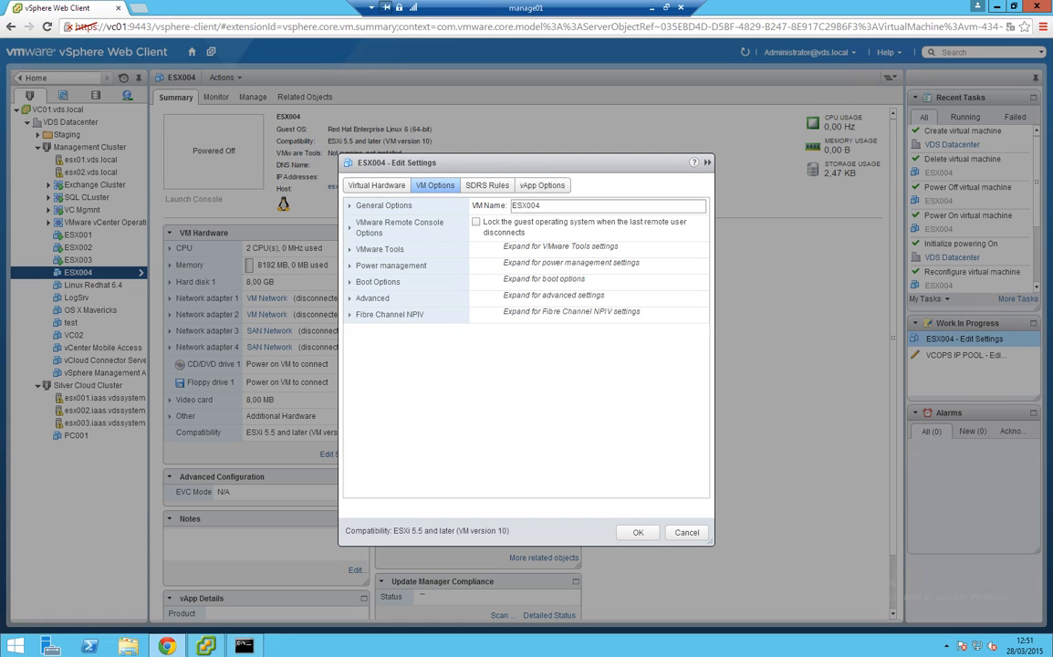
pyautogui.click(348, 206)
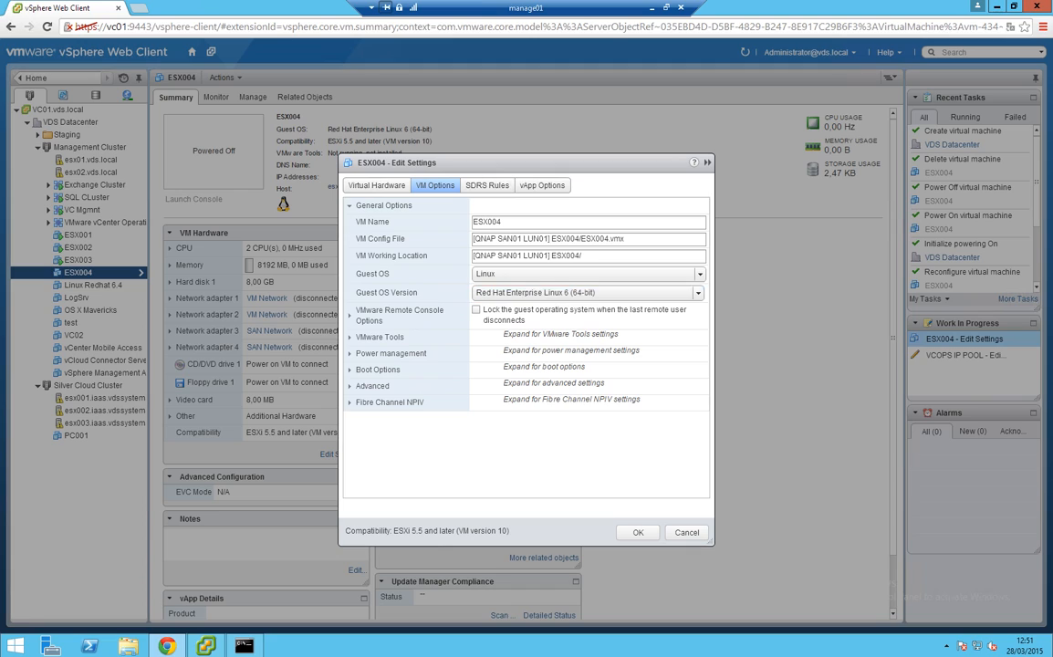
pyautogui.click(700, 274)
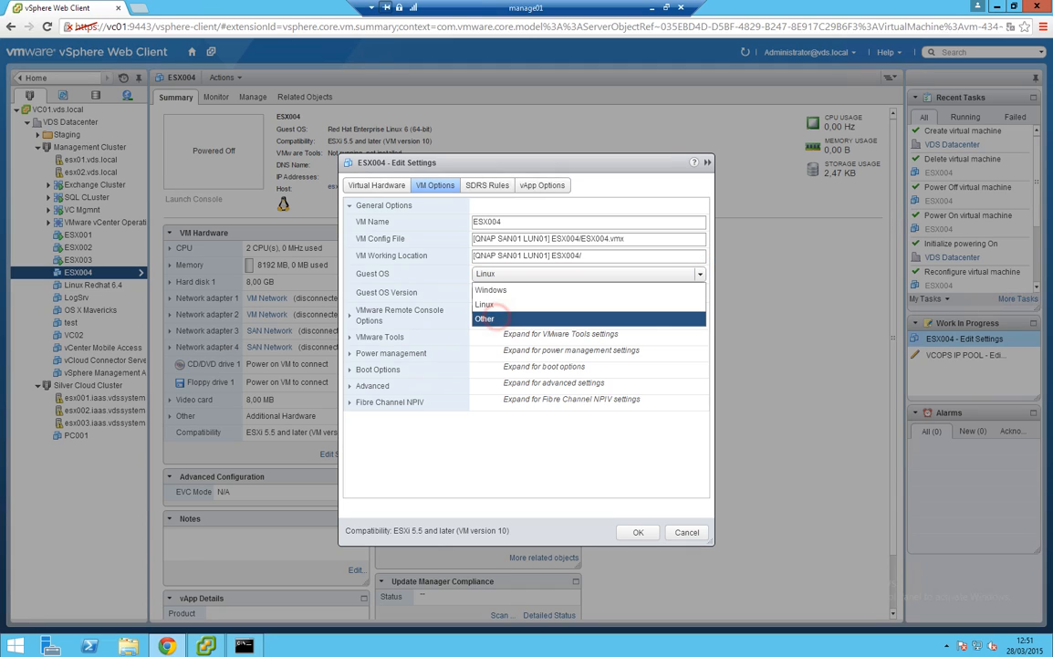
pyautogui.click(484, 319)
pyautogui.click(691, 292)
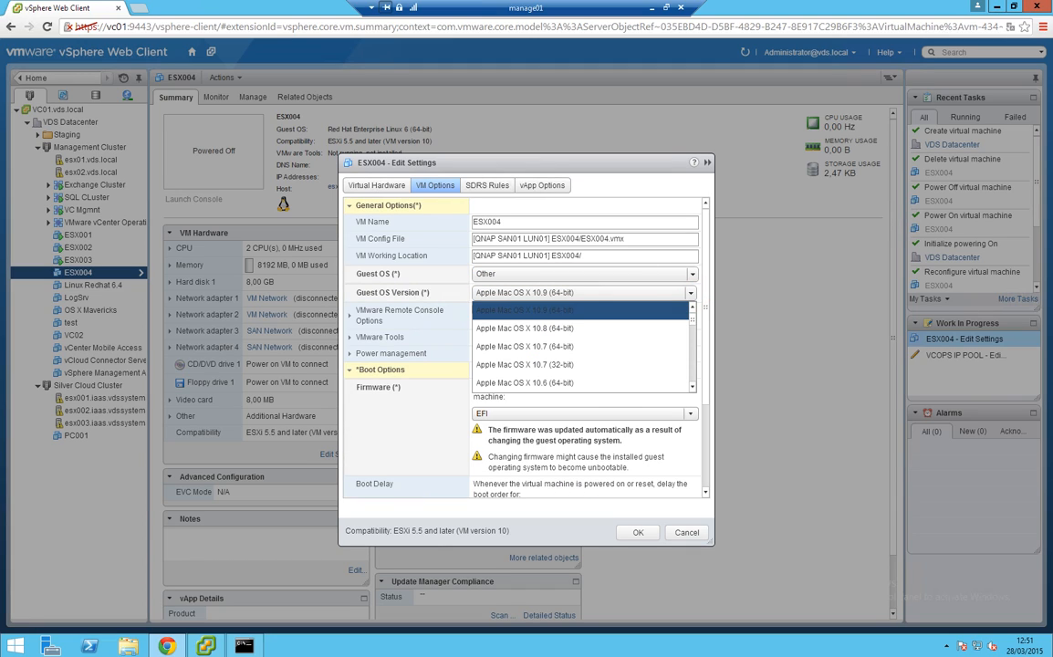
pyautogui.moveTo(692, 316); pyautogui.dragTo(692, 356)
pyautogui.scroll(-2, 580, 347)
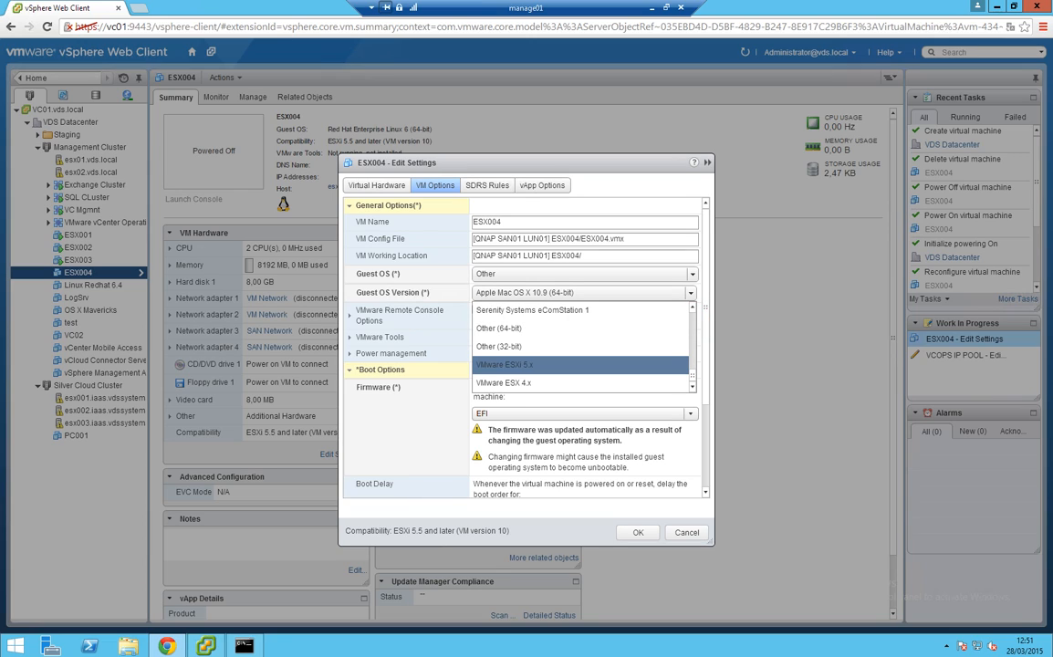
pyautogui.click(580, 364)
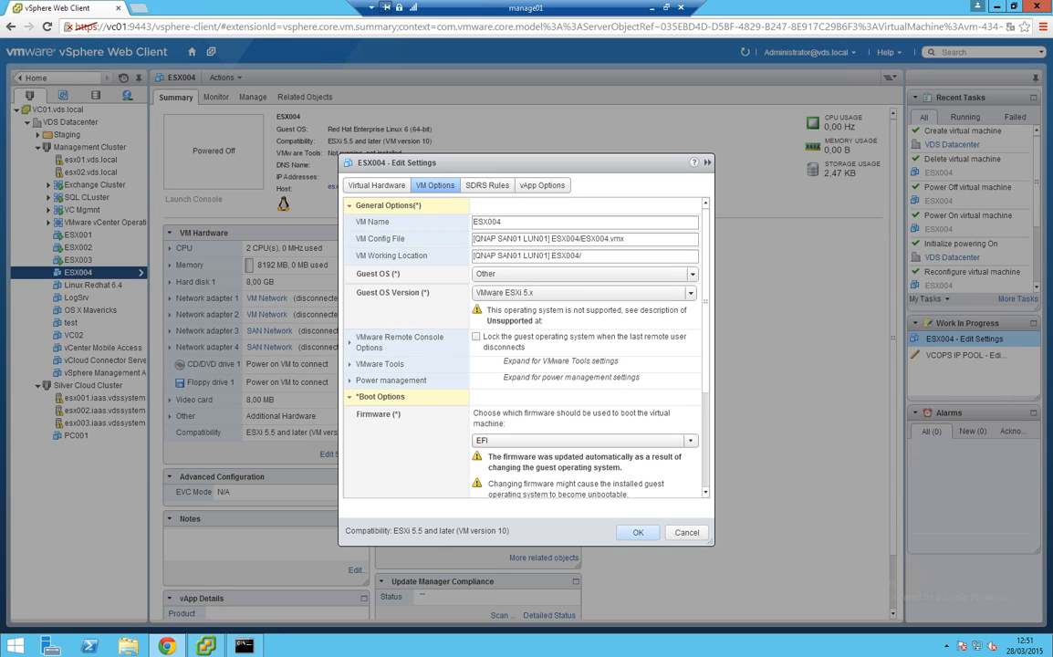
pyautogui.click(637, 532)
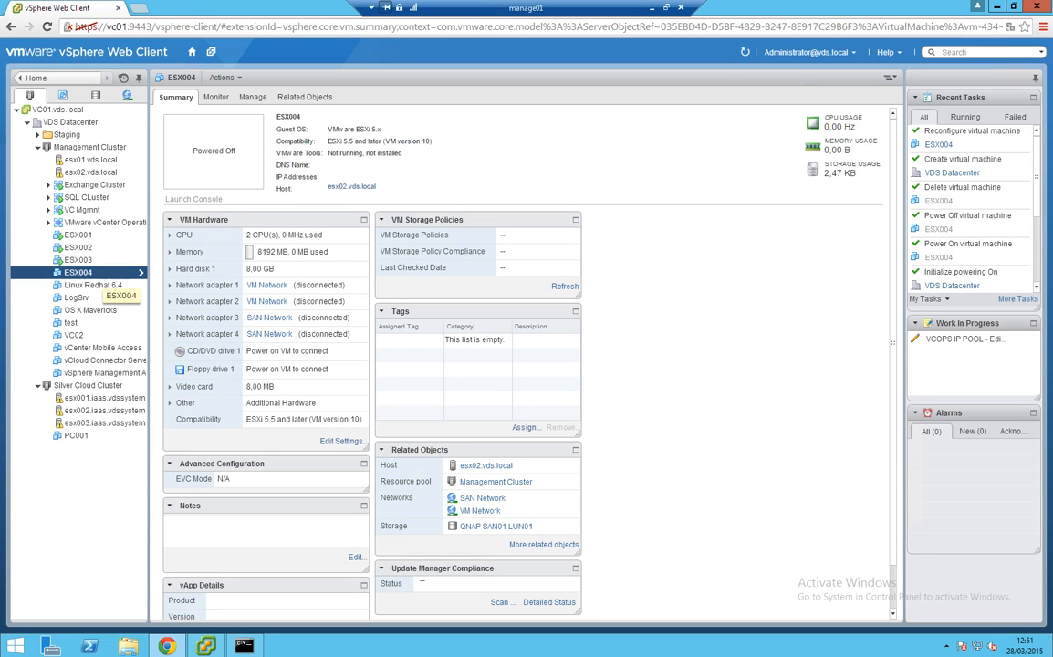
# Power on ESX004, mount the ESXi 5.5U2 ISO on its CD/DVD drive, and launch its console
pyautogui.rightClick(89, 272)
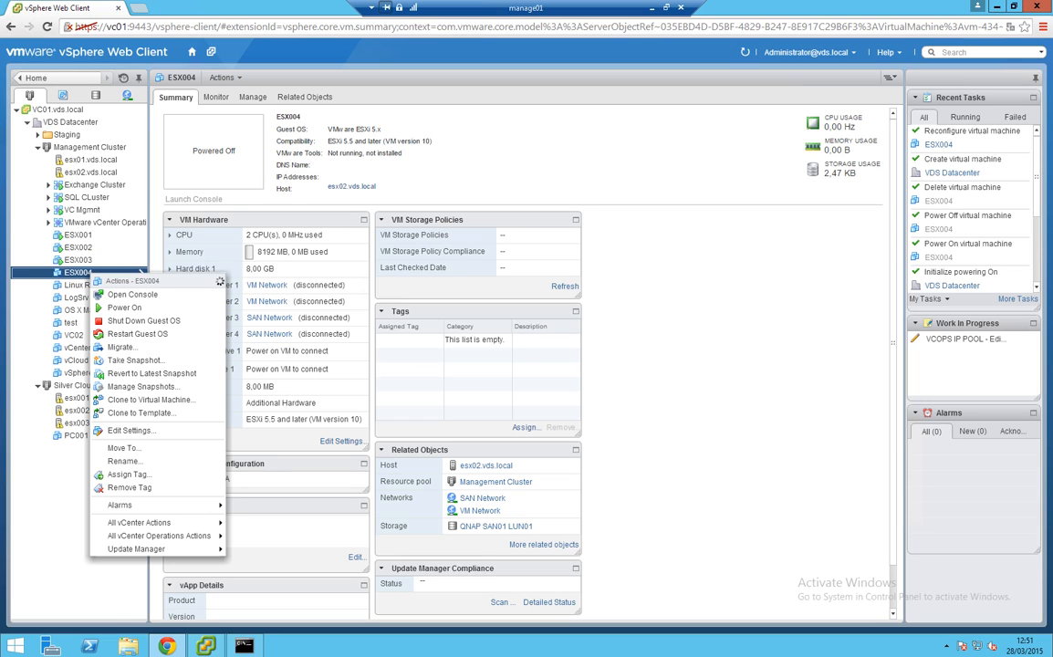
pyautogui.click(124, 307)
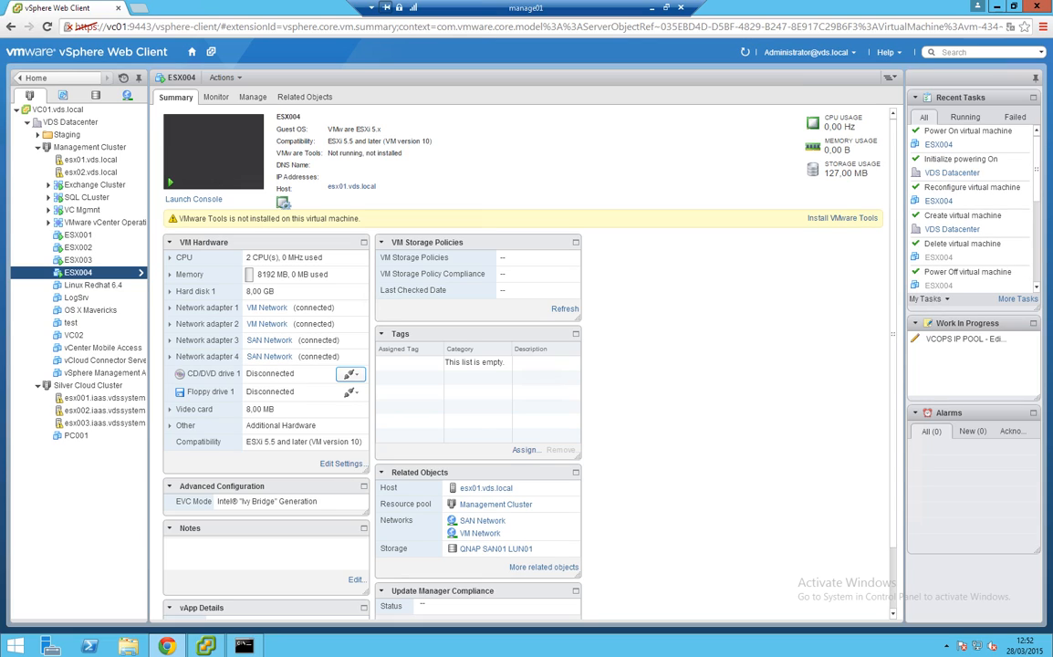
pyautogui.click(350, 373)
pyautogui.click(333, 393)
pyautogui.click(461, 266)
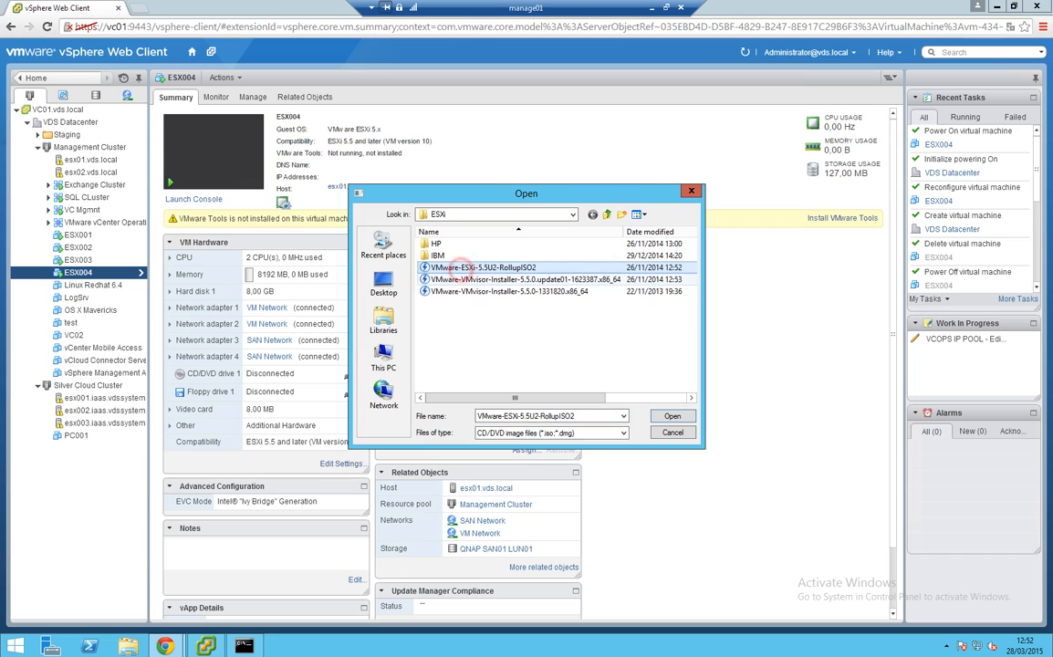
pyautogui.click(673, 416)
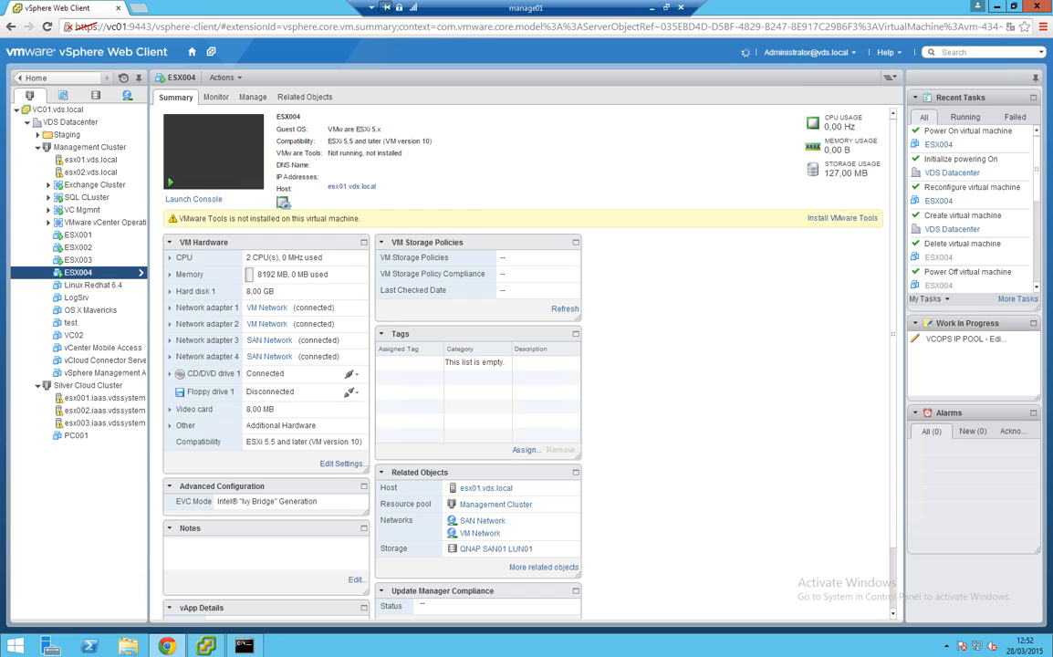
pyautogui.click(194, 197)
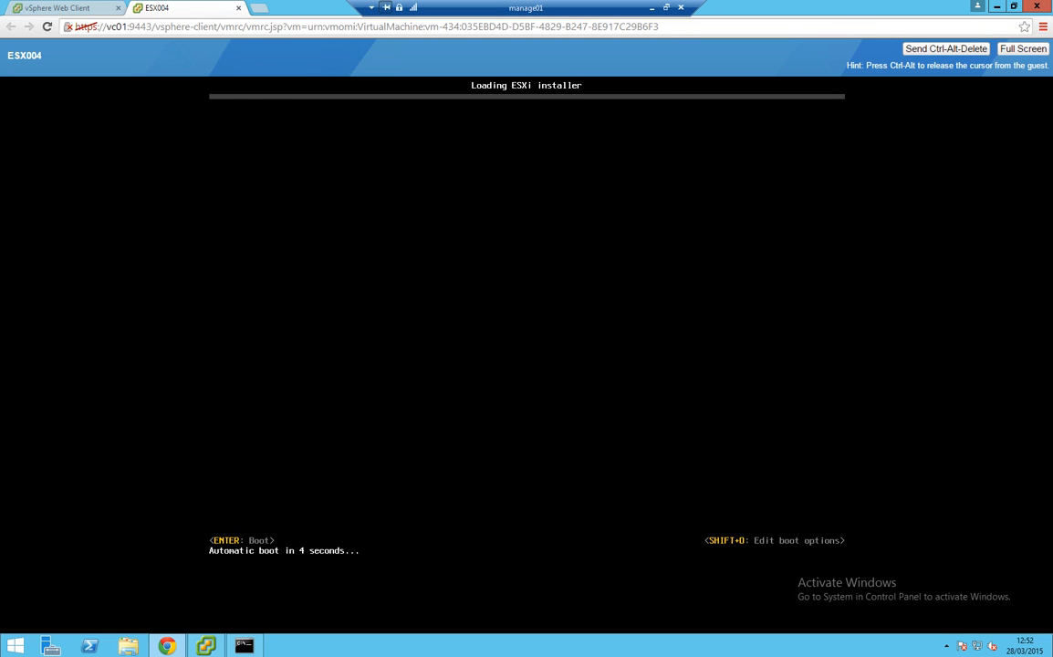
# Boot the ESXi installer on ESX004 right away from the console
pyautogui.press('Return')
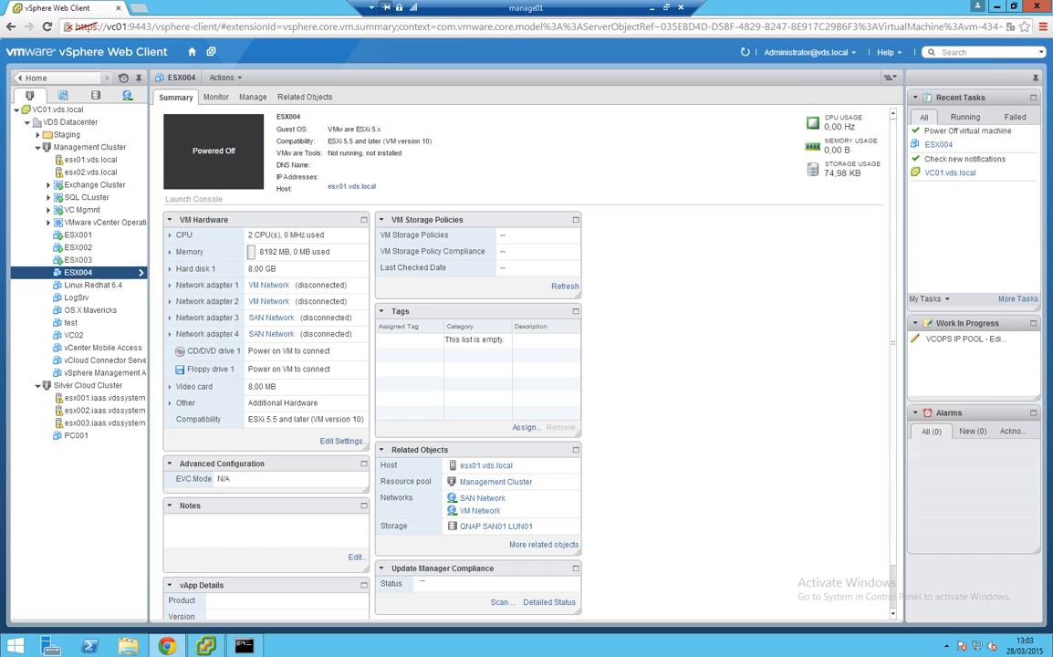
# Enable 'Expose hardware assisted virtualization to the guest OS' in ESX004's CPU settings
pyautogui.click(340, 441)
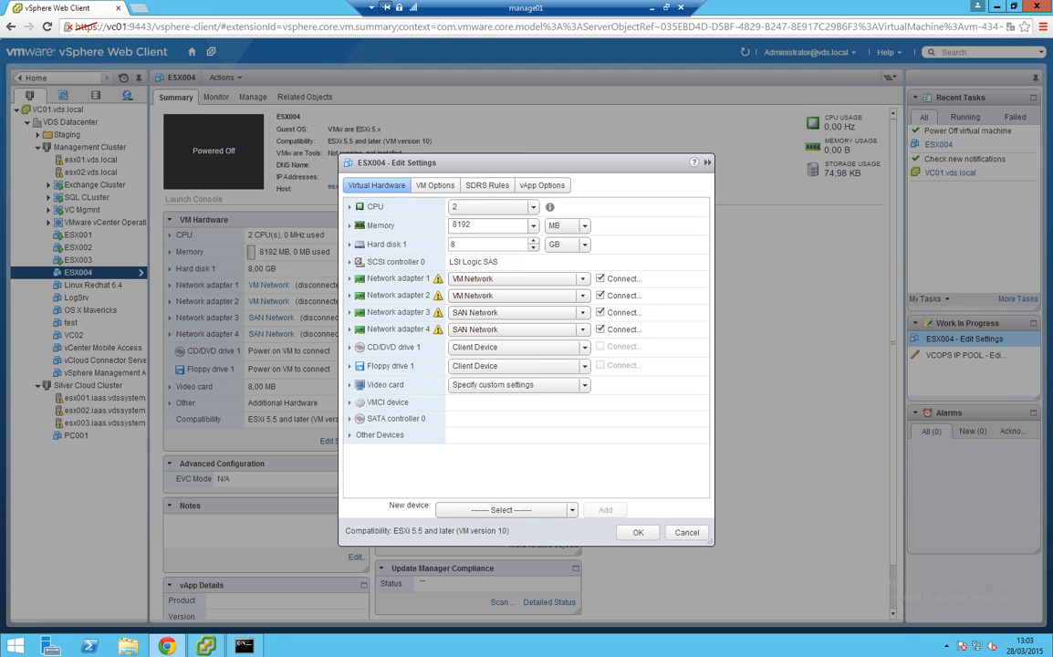
pyautogui.click(350, 208)
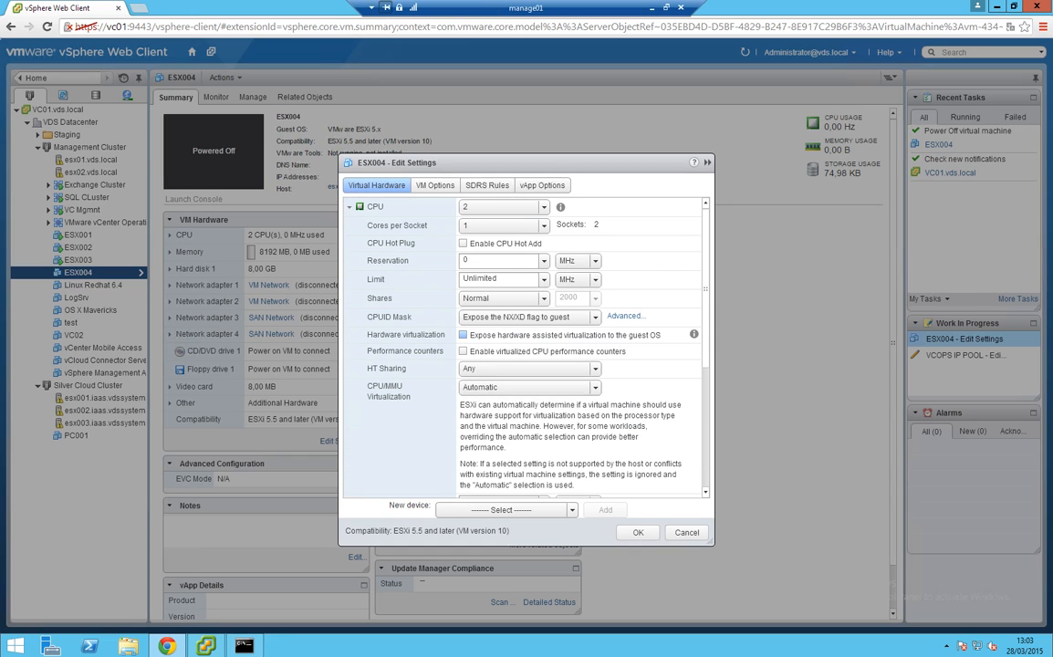
pyautogui.click(463, 335)
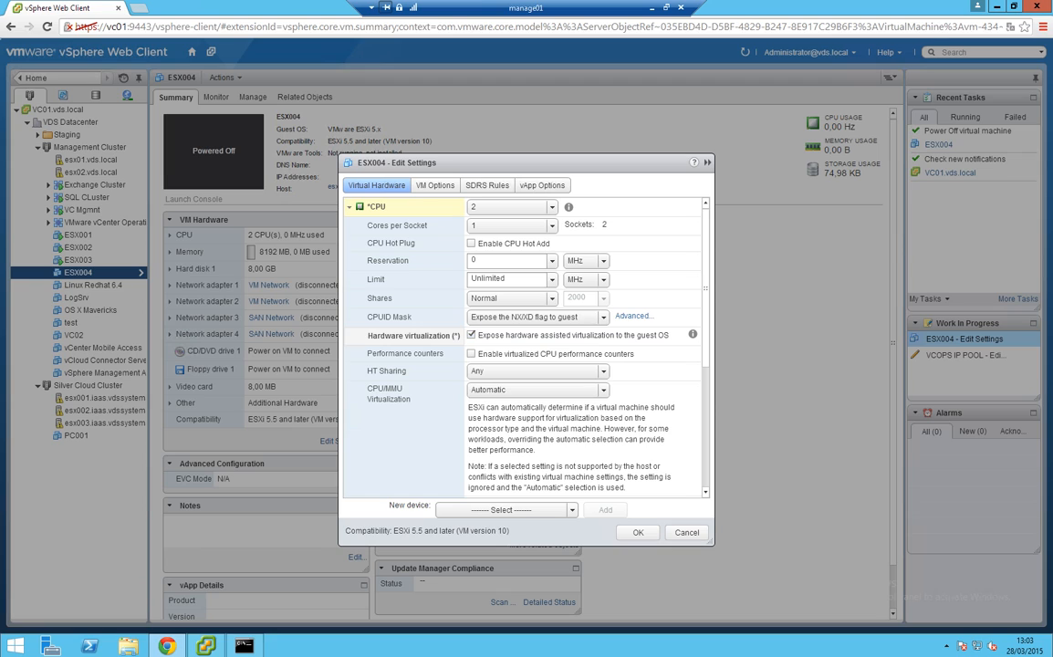
pyautogui.click(638, 532)
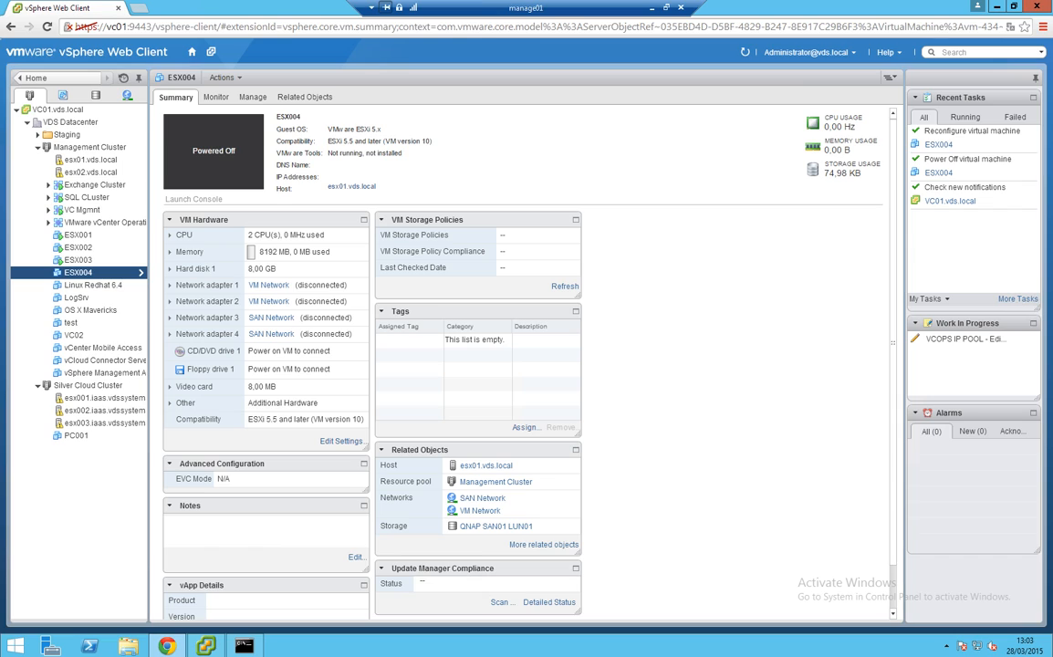
# Power on ESX004 and launch its remote console tab, checking the boot from the summary
pyautogui.rightClick(93, 273)
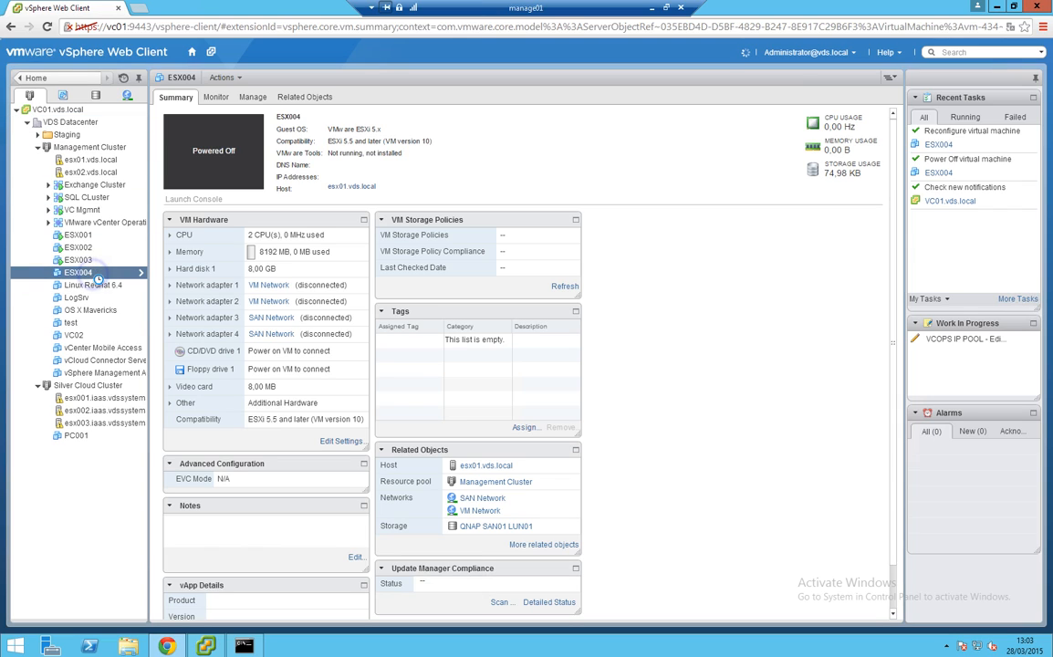
pyautogui.click(130, 312)
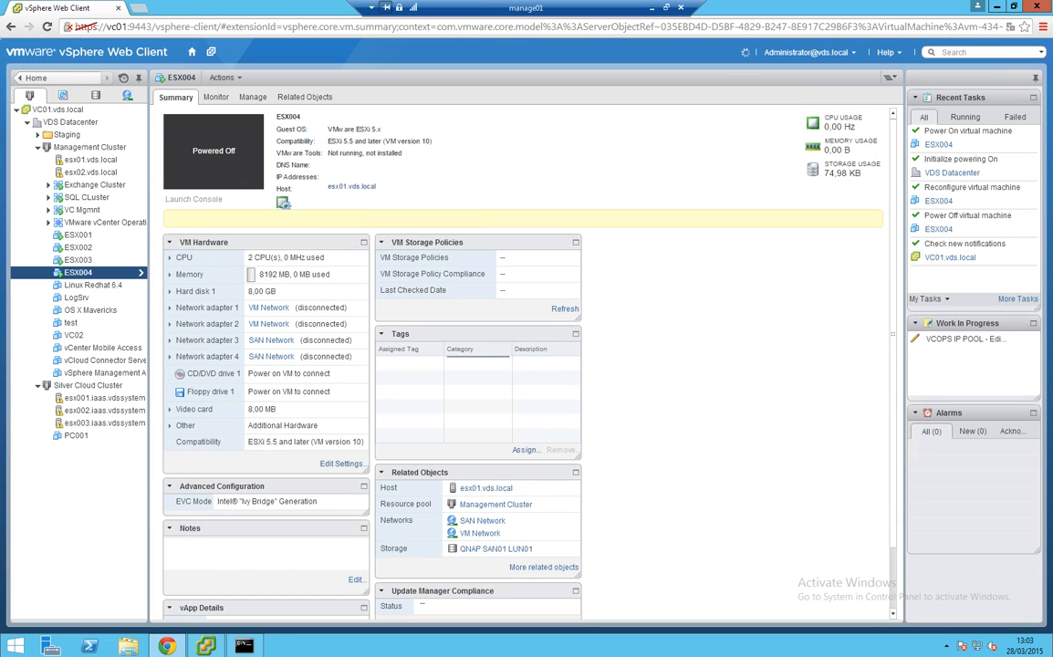
pyautogui.click(195, 199)
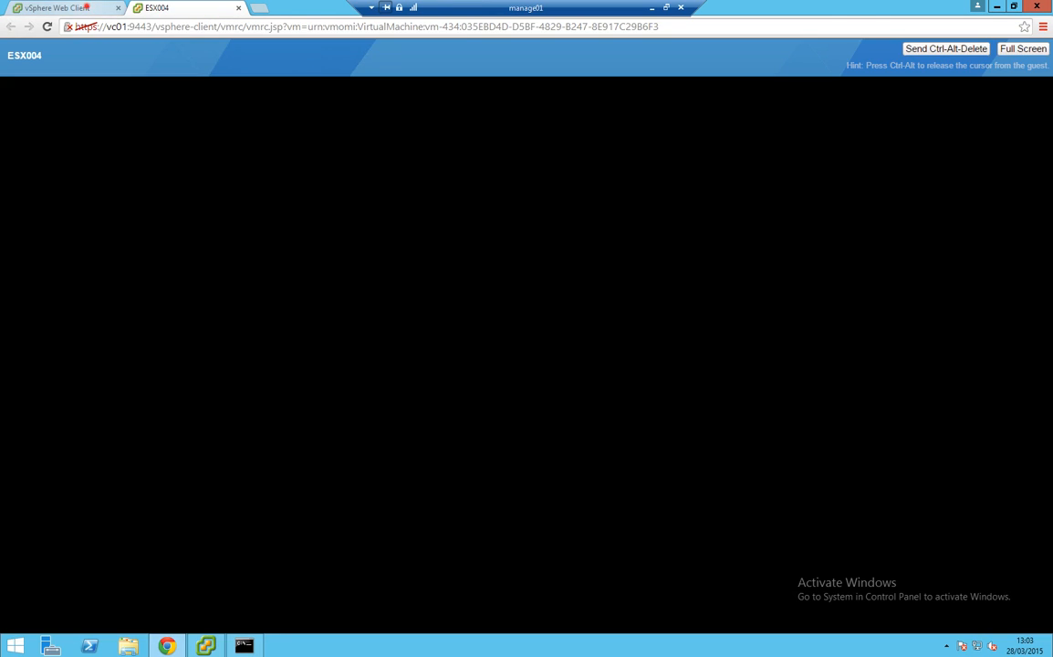
pyautogui.click(86, 8)
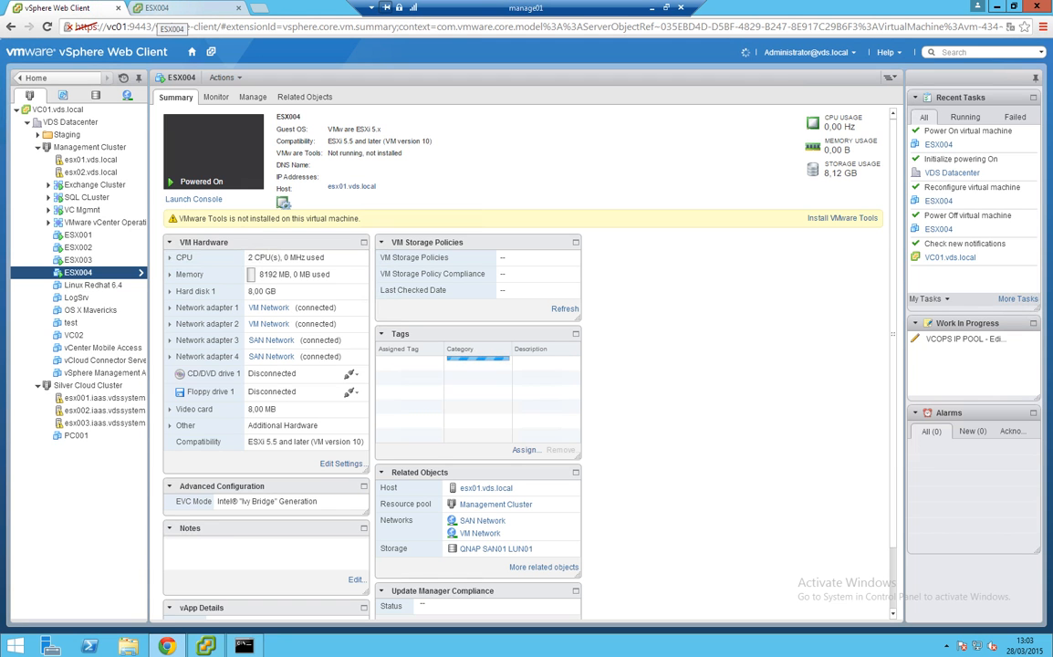
pyautogui.click(162, 8)
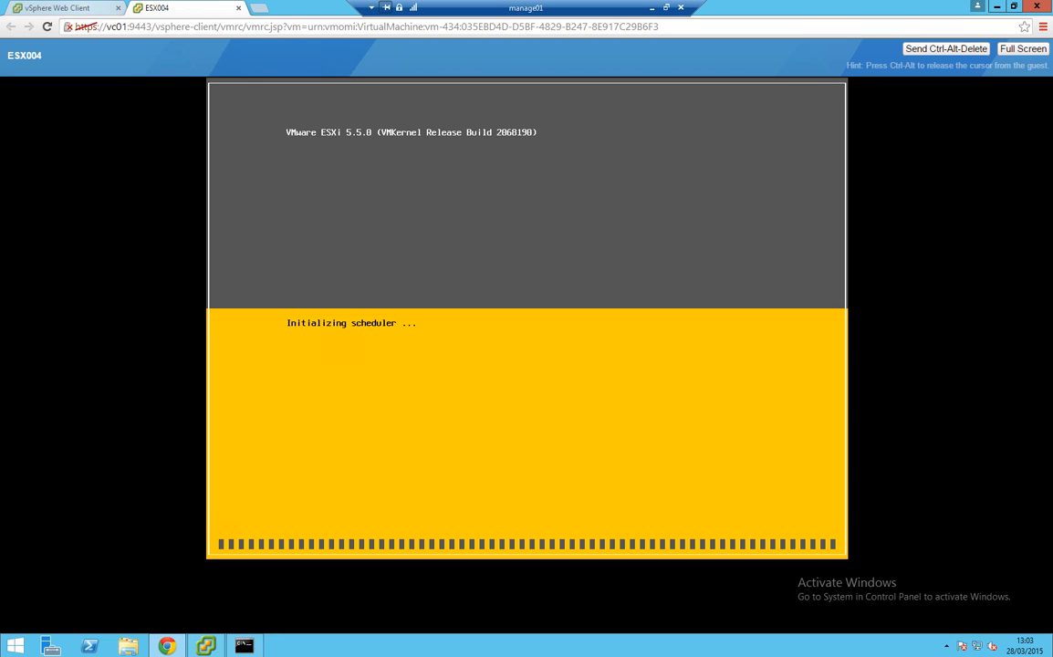
pyautogui.click(76, 8)
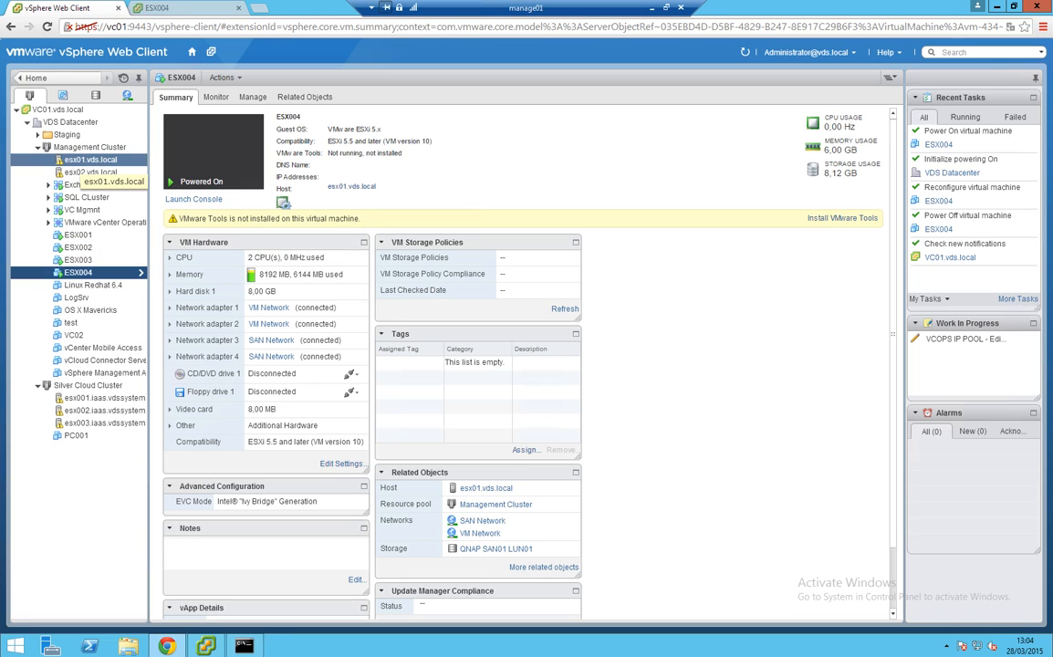
# On esx01.vds.local, set VM Network promiscuous mode to Accept, then display vSwitch1's SAN Network
pyautogui.click(90, 160)
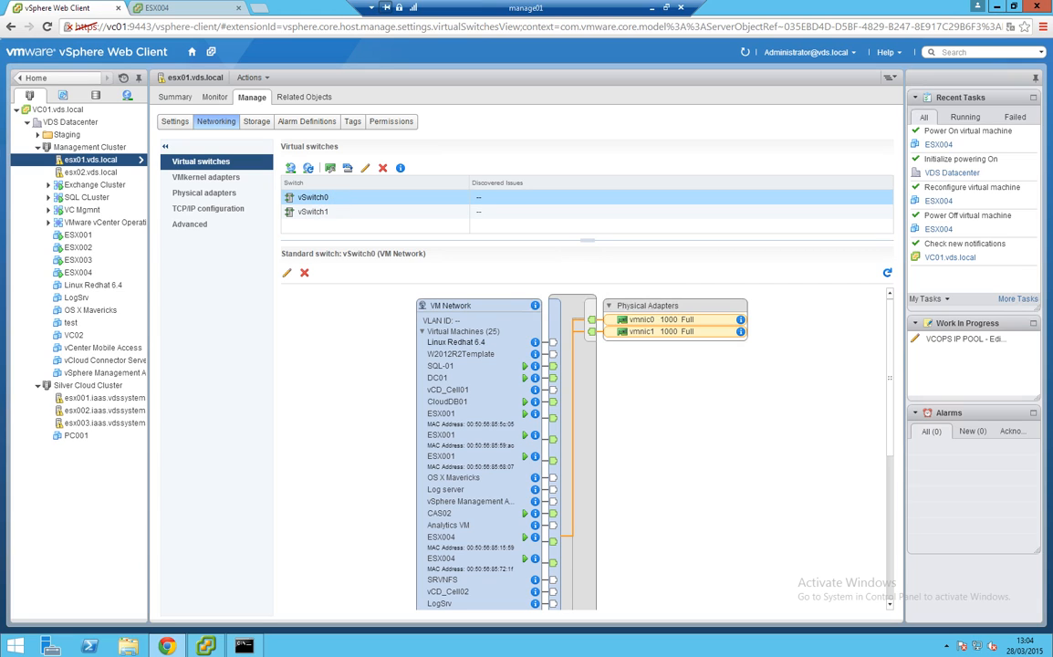
pyautogui.click(287, 273)
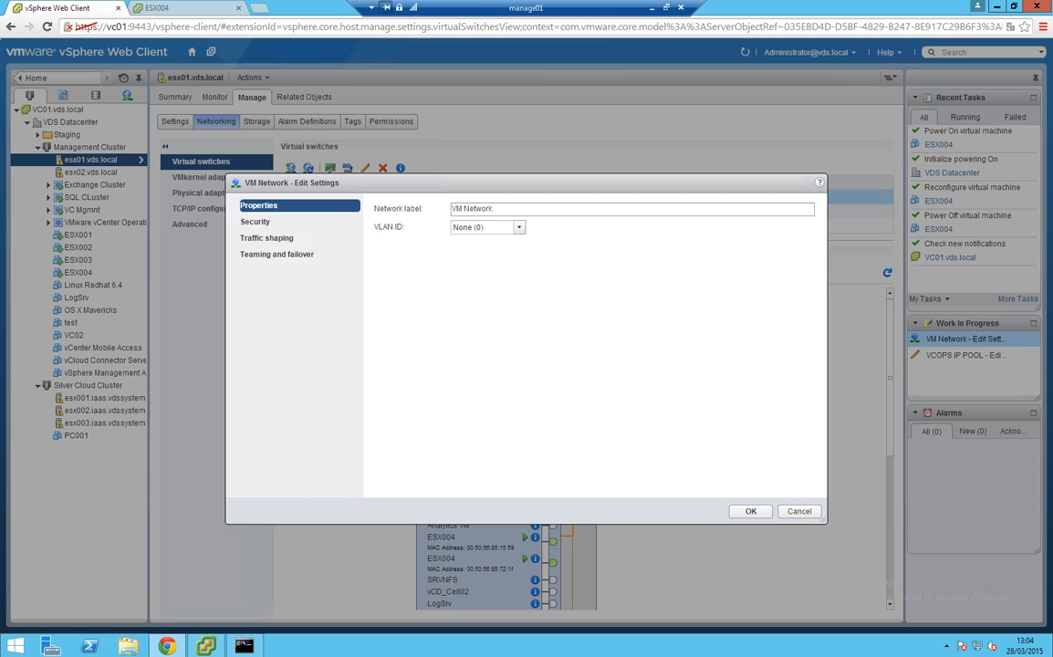
pyautogui.click(267, 223)
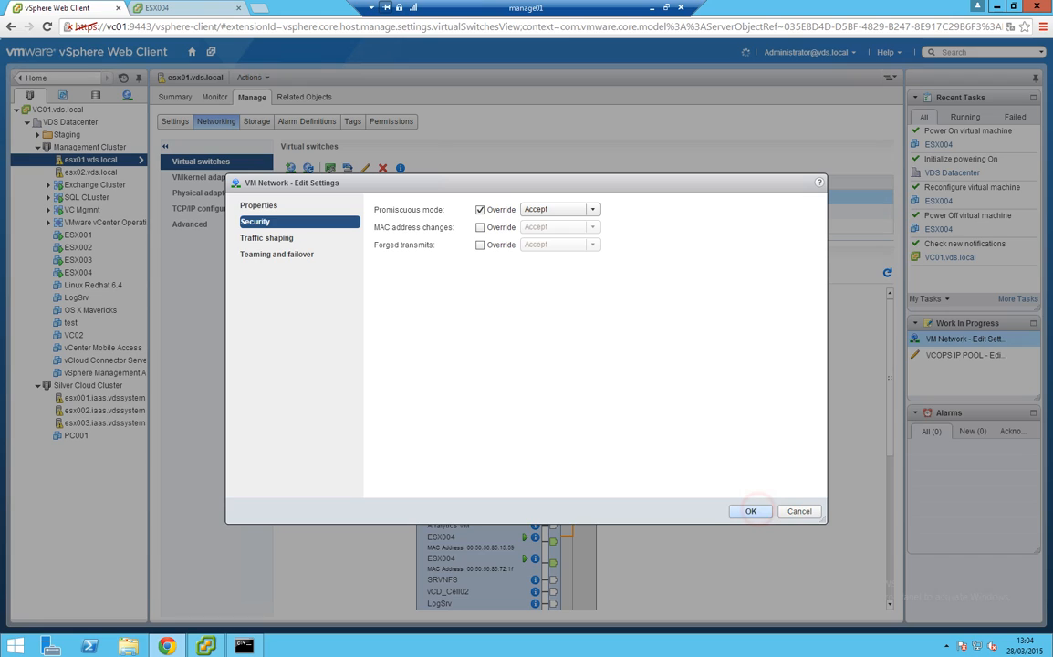
pyautogui.click(750, 511)
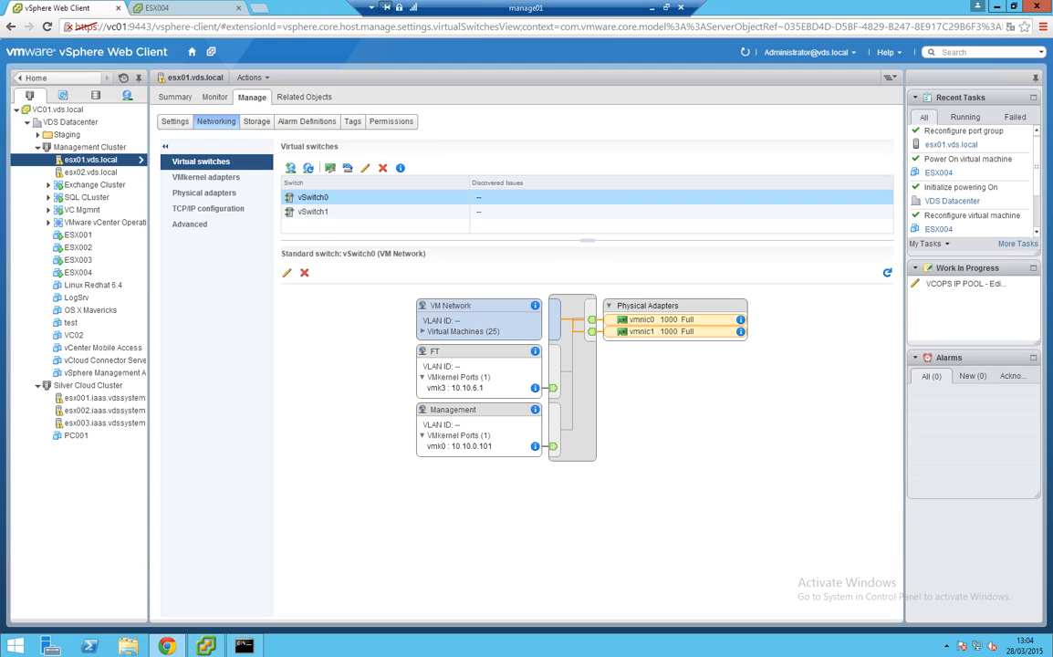
pyautogui.click(316, 212)
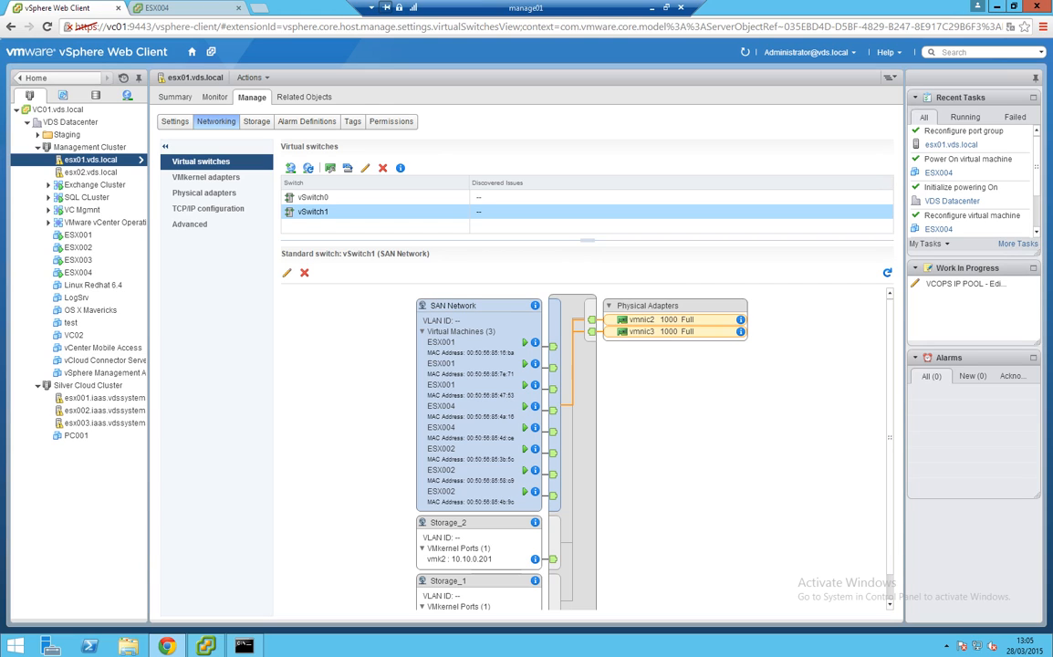
# Override SAN Network's promiscuous mode to Accept, then return to the ESX004 console tab
pyautogui.click(286, 273)
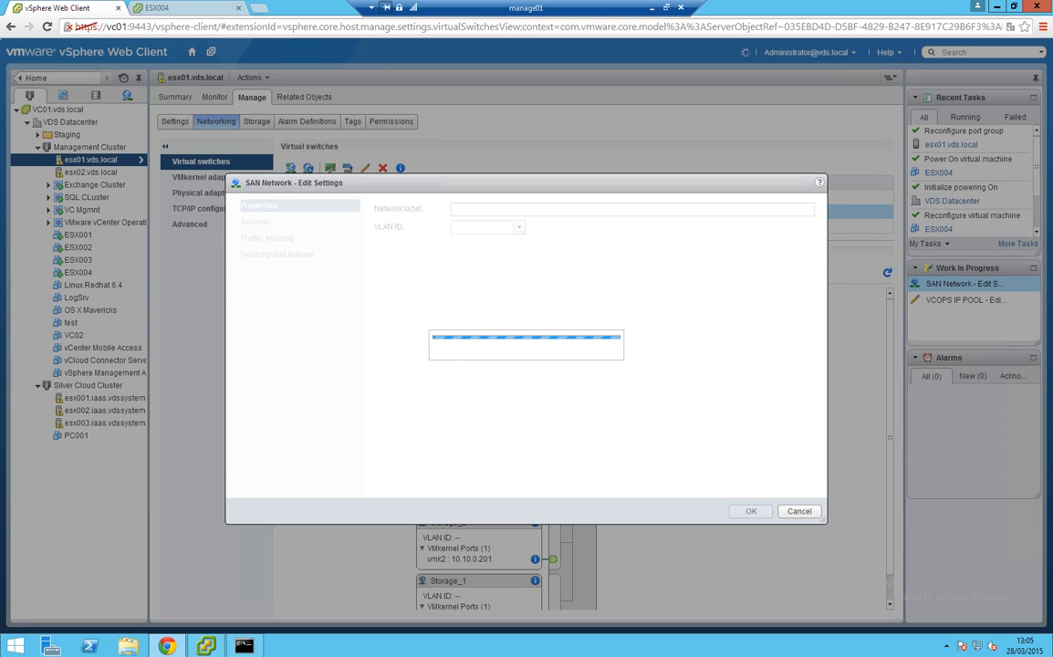
pyautogui.click(262, 222)
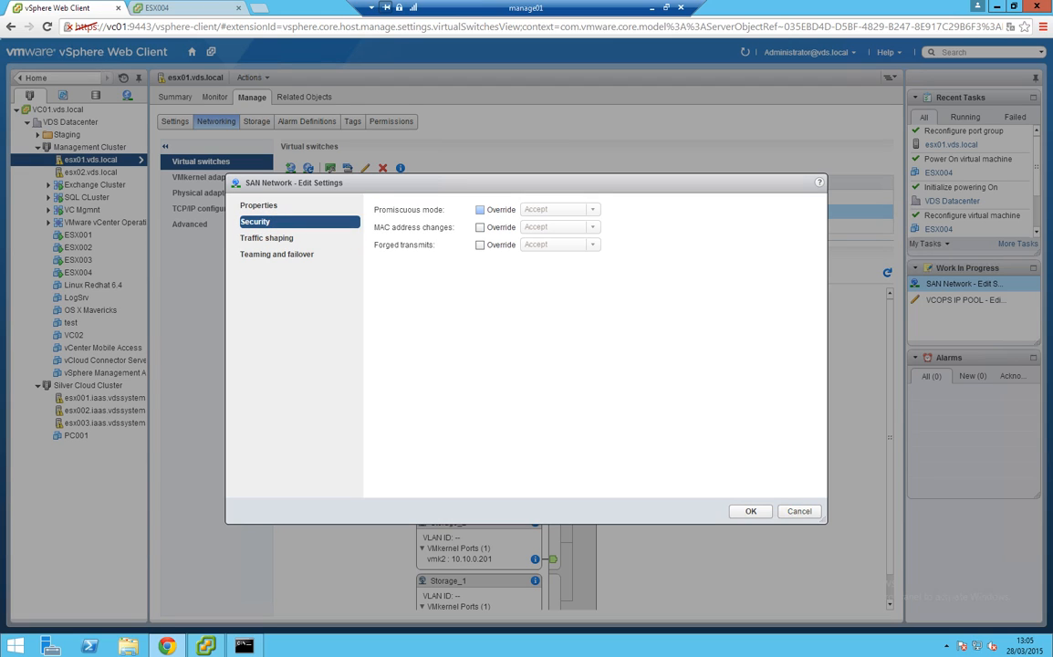
pyautogui.click(480, 209)
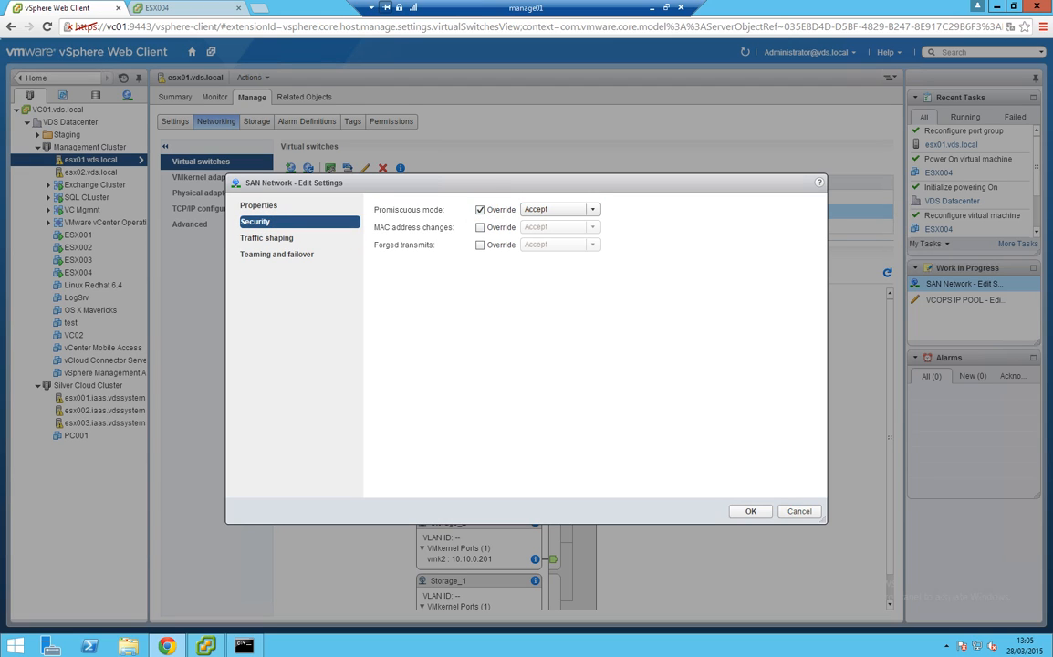
pyautogui.click(750, 511)
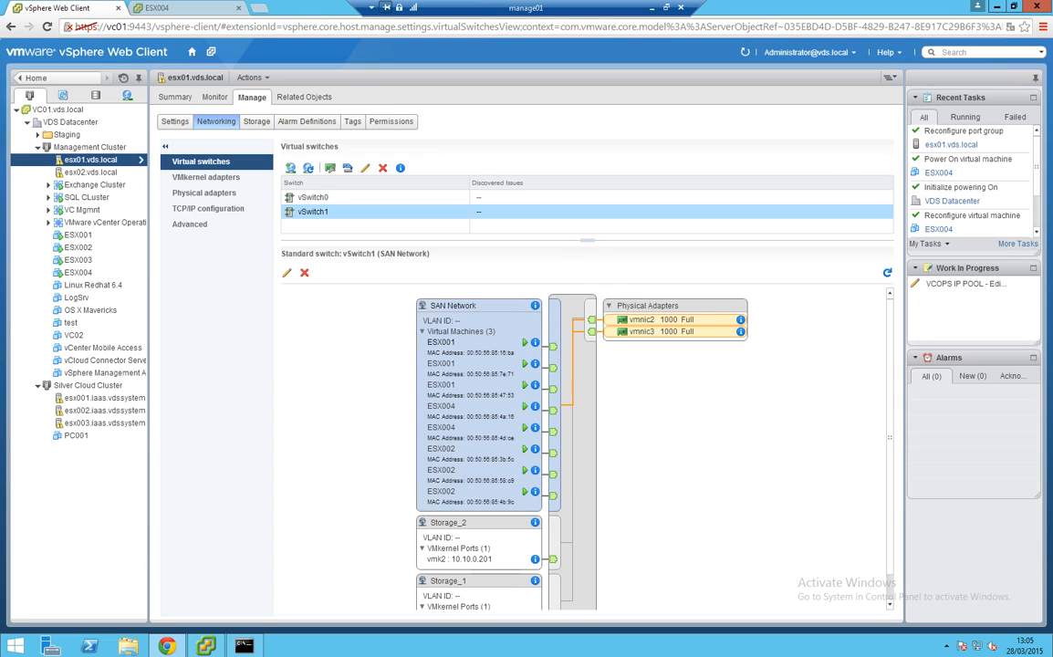
pyautogui.click(173, 8)
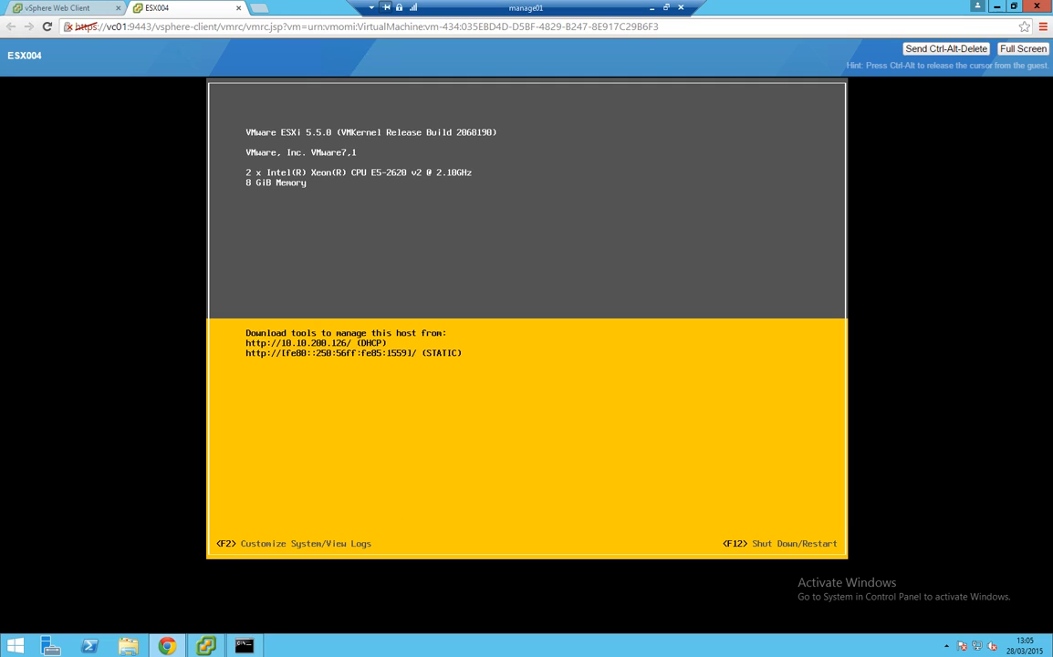
# Press F2 in the ESX004 console and log in as root to reach System Customization
pyautogui.click(364, 285)
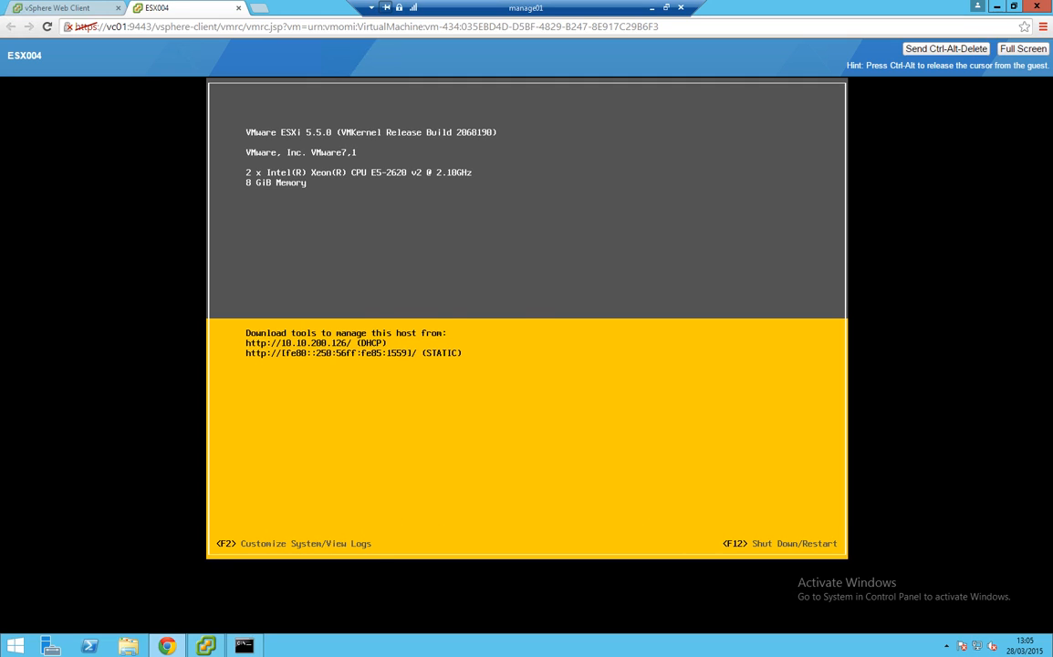
pyautogui.press('F2')
pyautogui.press('Tab')
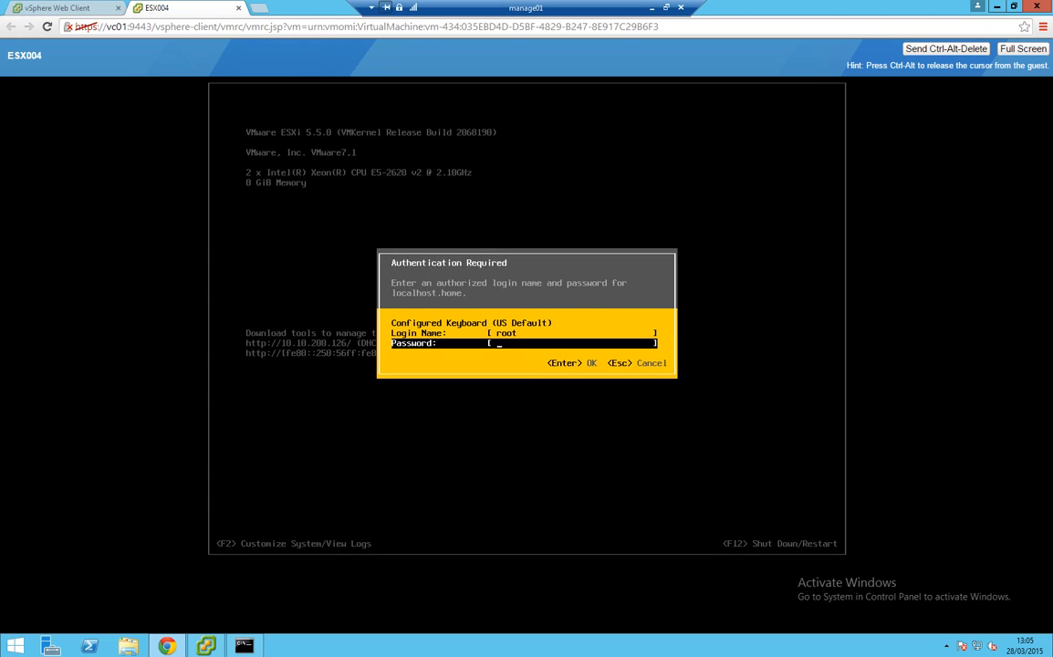
pyautogui.write('********')
pyautogui.press('Return')
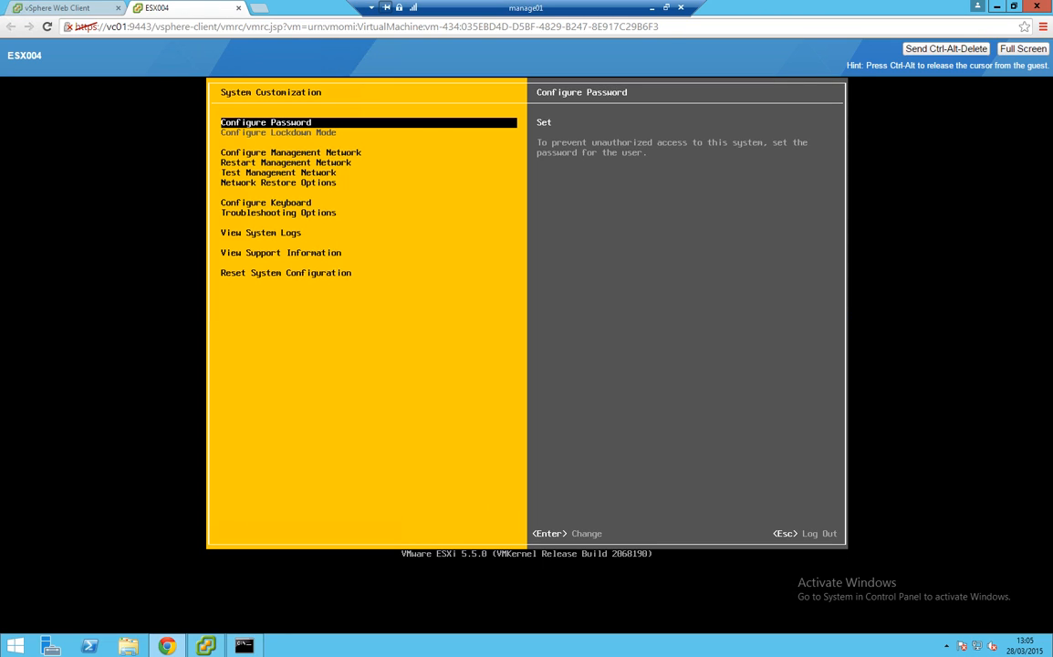
# Give the management network a static IP configuration with address 10.10.2.4
pyautogui.press('Down')
pyautogui.press('Down')
pyautogui.press('Down')
pyautogui.press('Down')
pyautogui.press('Up')
pyautogui.press('Up')
pyautogui.press('Return')
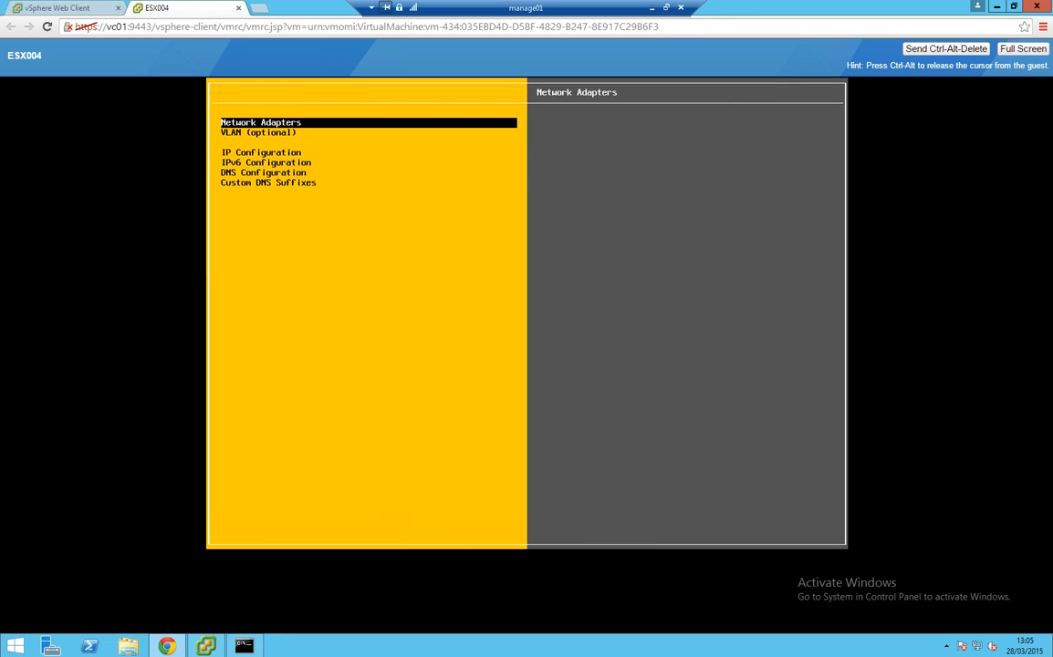
pyautogui.press('Down')
pyautogui.press('Down')
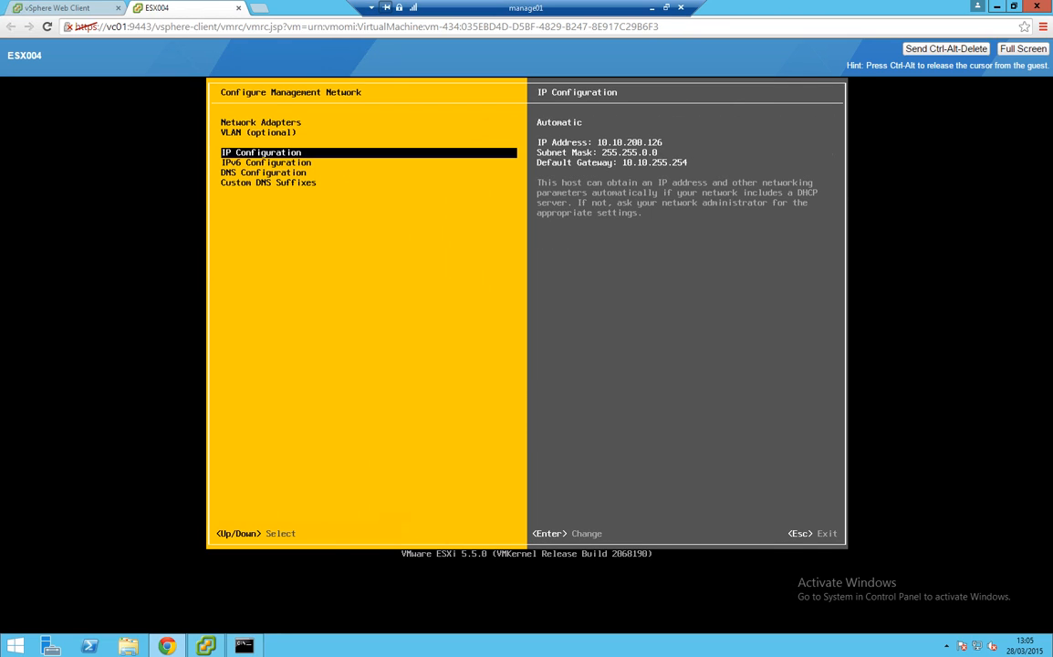
pyautogui.press('Return')
pyautogui.press('Down')
pyautogui.press('space')
pyautogui.press('Down')
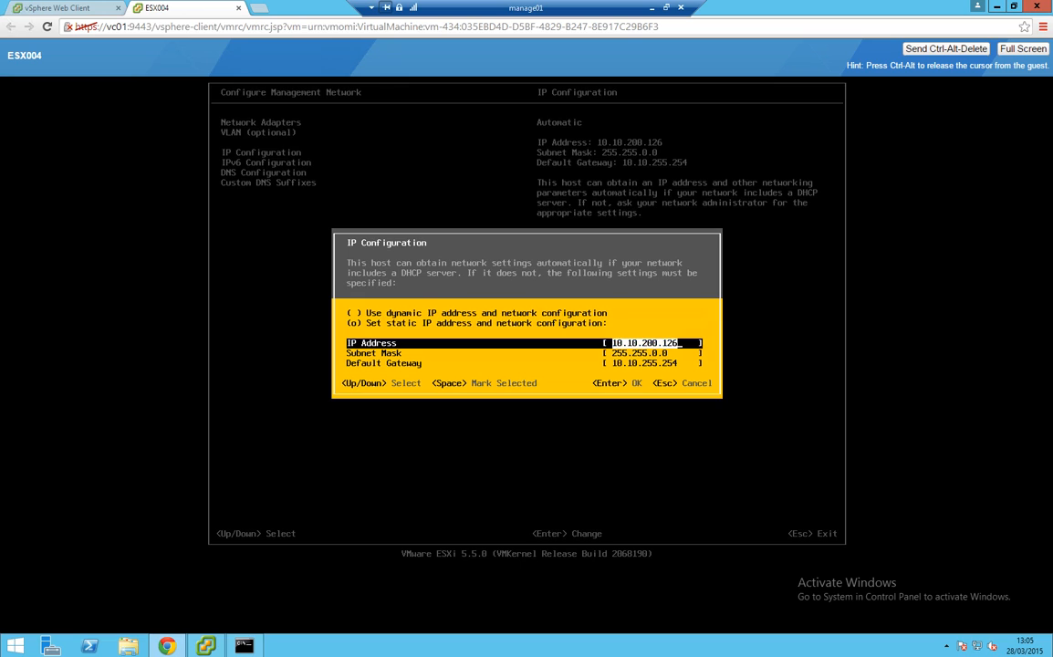
pyautogui.press('Right')
pyautogui.press('BackSpace')
pyautogui.press('BackSpace')
pyautogui.press('BackSpace')
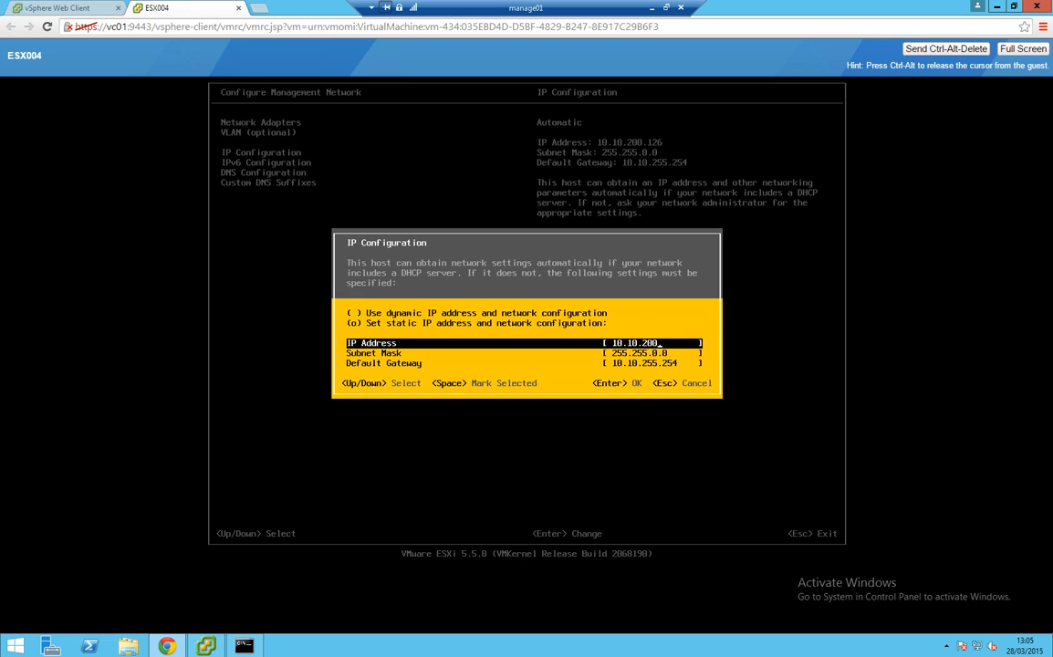
pyautogui.press('BackSpace')
pyautogui.press('BackSpace')
pyautogui.press('BackSpace')
pyautogui.write('.4')
pyautogui.press('Down')
pyautogui.press('Down')
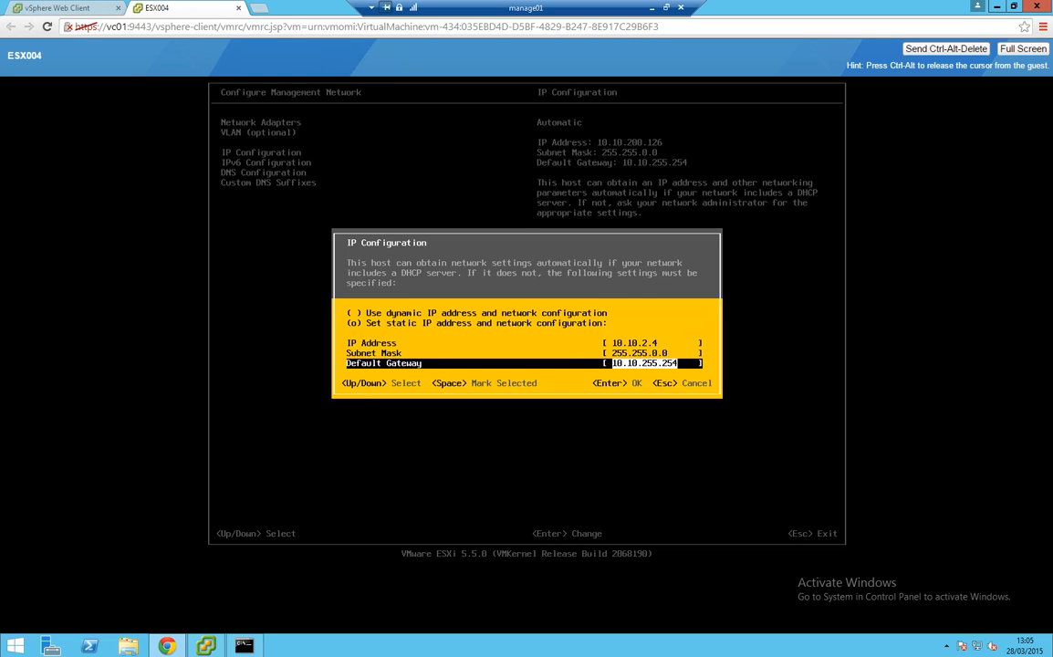
pyautogui.press('Return')
# Change the DNS hostname from localhost to ESX004
pyautogui.press('Down')
pyautogui.press('Down')
pyautogui.press('Return')
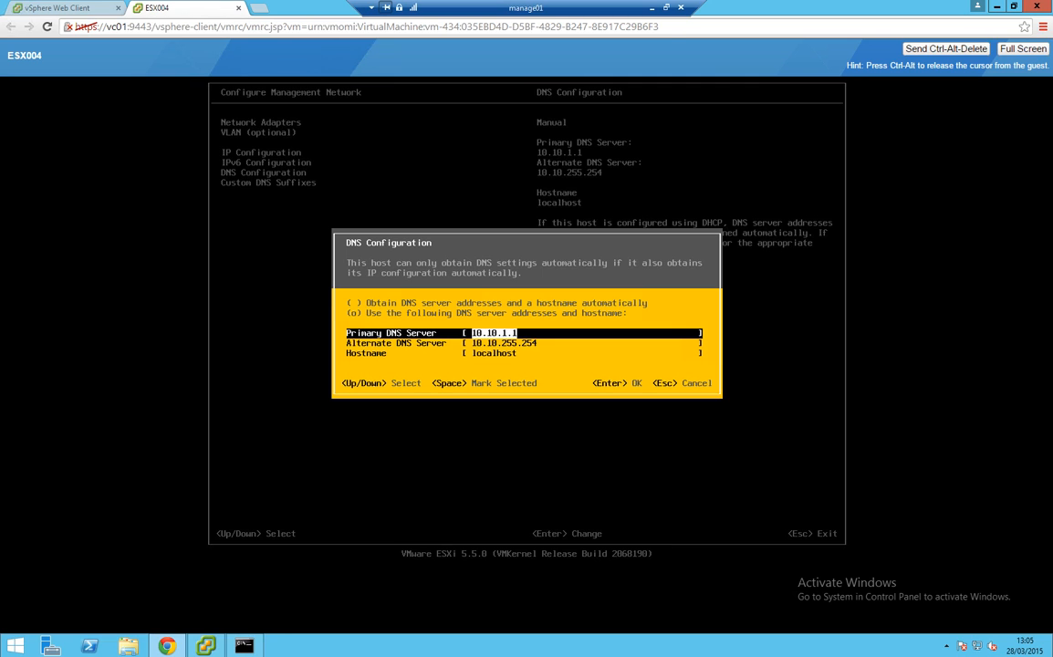
pyautogui.press('Down')
pyautogui.press('Down')
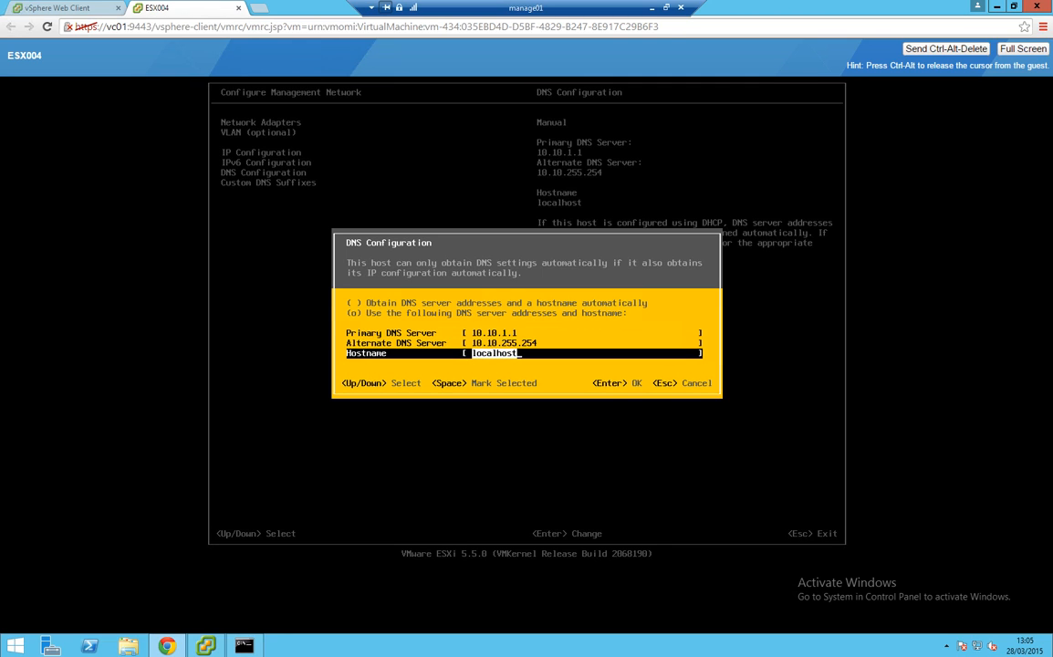
pyautogui.press('BackSpace')
pyautogui.press('BackSpace')
pyautogui.press('BackSpace')
pyautogui.press('BackSpace')
pyautogui.press('BackSpace')
pyautogui.press('BackSpace')
pyautogui.press('BackSpace')
pyautogui.press('BackSpace')
pyautogui.press('BackSpace')
pyautogui.write('ESX004')
pyautogui.press('Return')
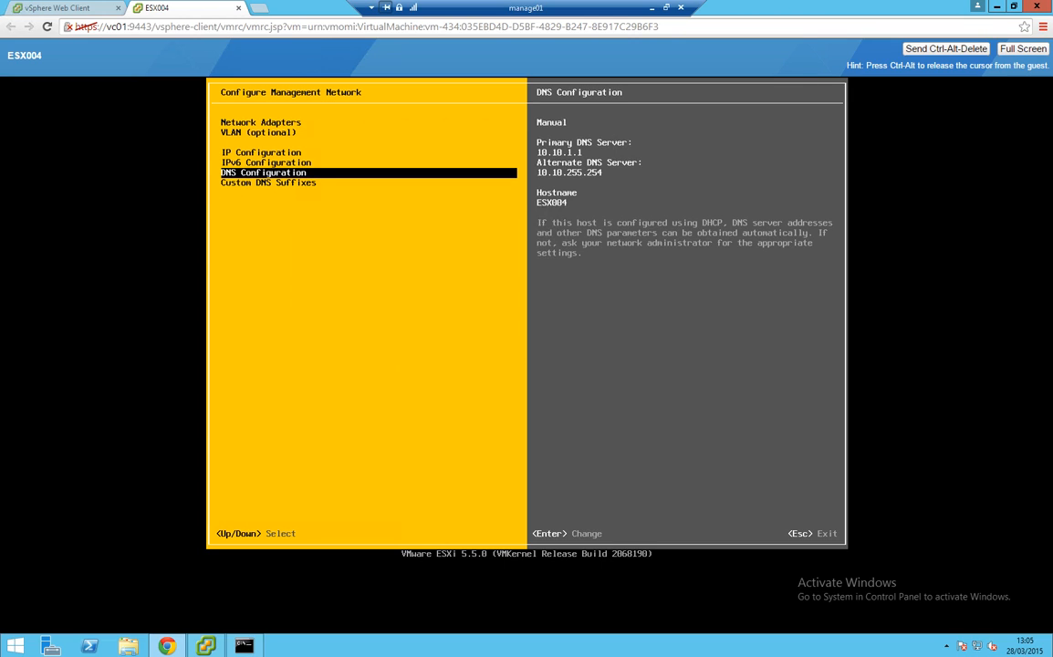
pyautogui.press('Down')
pyautogui.press('Return')
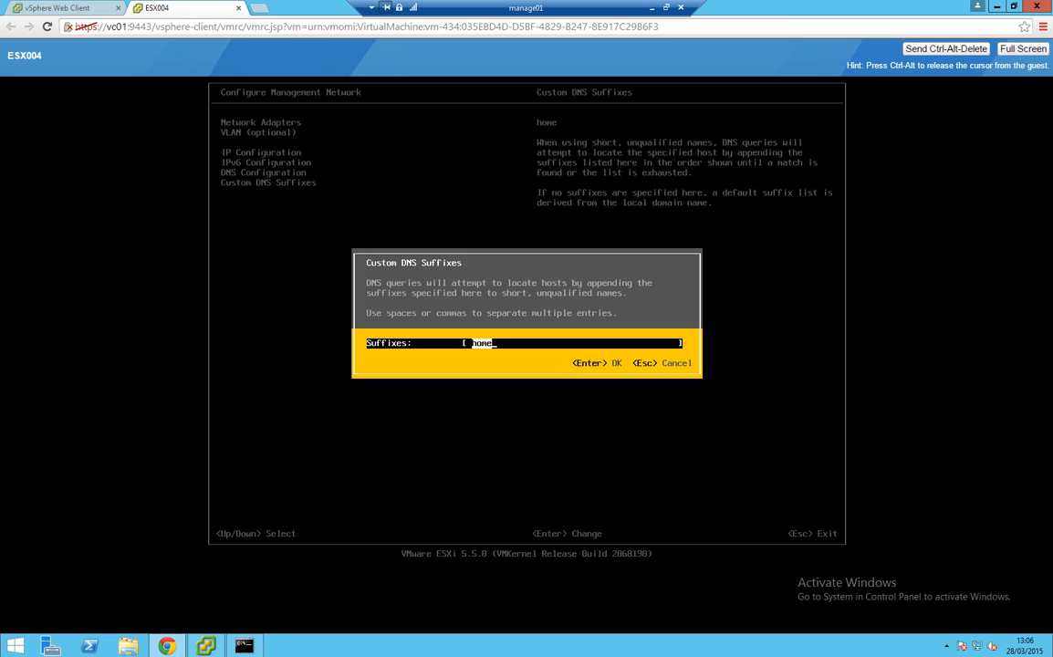
# Replace the home DNS suffix with iaas.vdssystems.be
pyautogui.press('BackSpace')
pyautogui.write('iqqs')
pyautogui.press('BackSpace')
pyautogui.press('BackSpace')
pyautogui.press('BackSpace')
pyautogui.write('aas.vdssystes.bem')
pyautogui.press('Return')
# Apply the management network changes and log out of System Customization
pyautogui.press('Up')
pyautogui.press('Up')
pyautogui.press('Up')
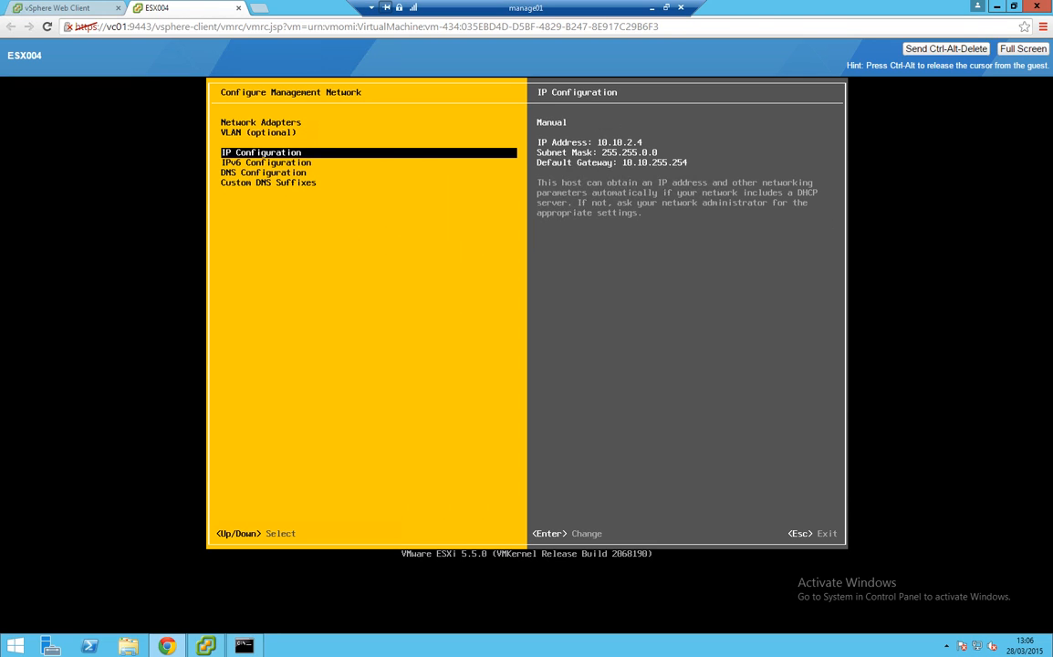
pyautogui.press('Escape')
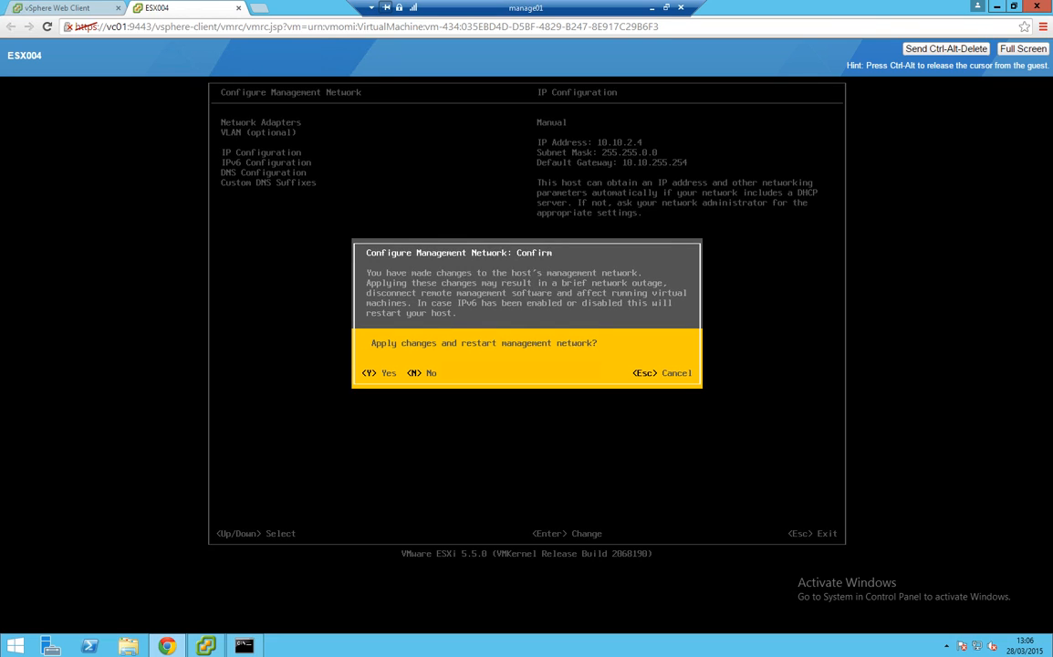
pyautogui.press('Escape')
pyautogui.press('Escape')
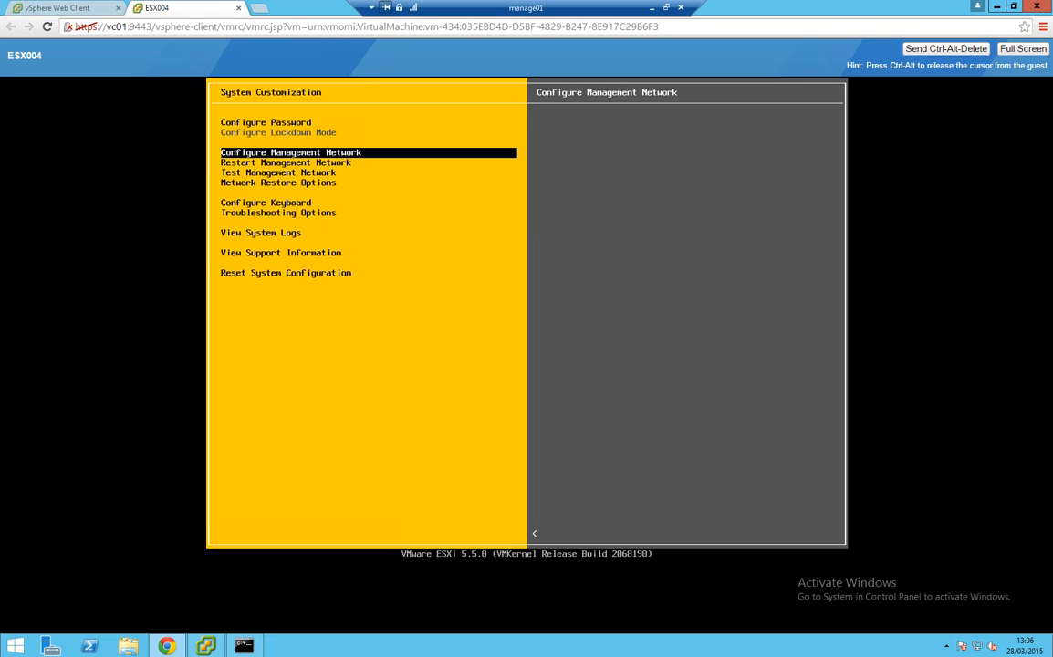
pyautogui.press('Down')
pyautogui.press('Down')
pyautogui.press('Down')
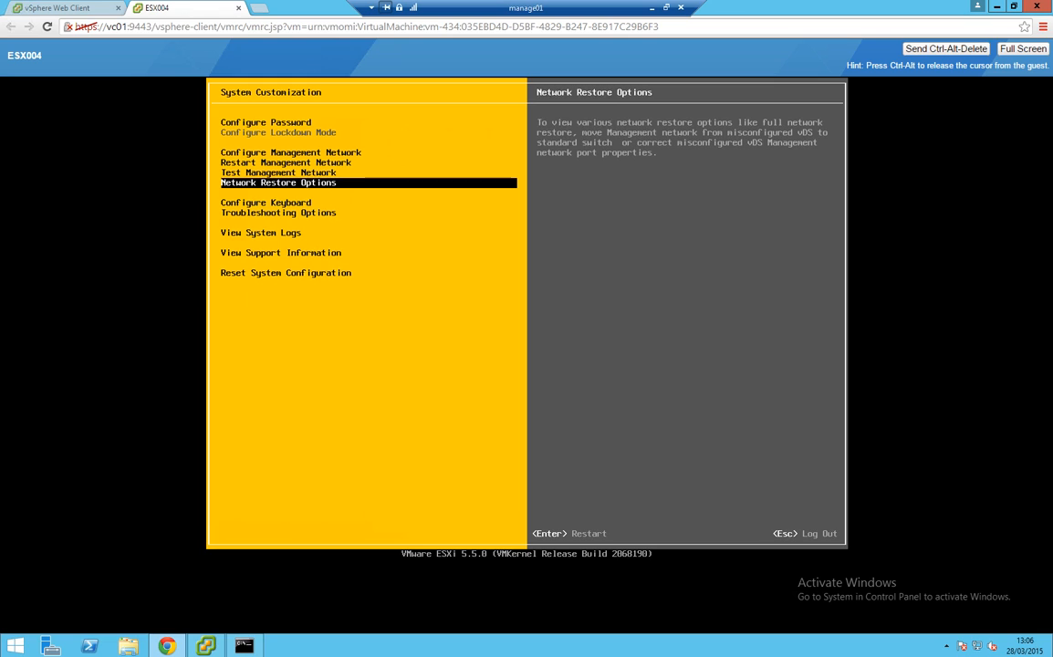
pyautogui.press('Escape')
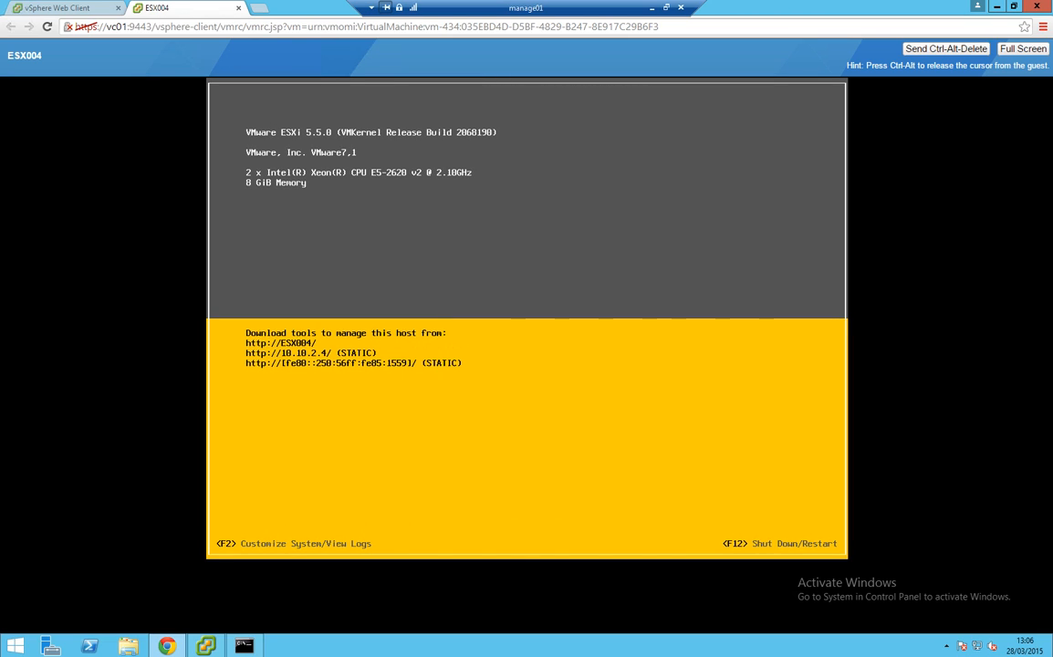
# Start the Add Host wizard on VDS Datacenter and enter host address 10.10.2.4
pyautogui.click(66, 9)
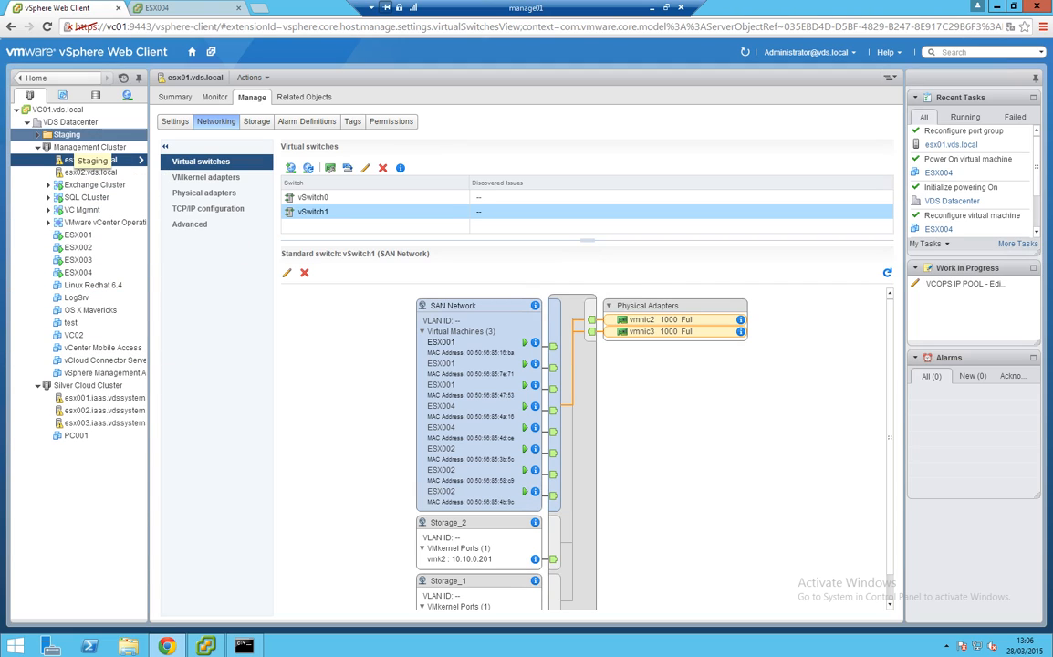
pyautogui.click(71, 124)
pyautogui.rightClick(71, 124)
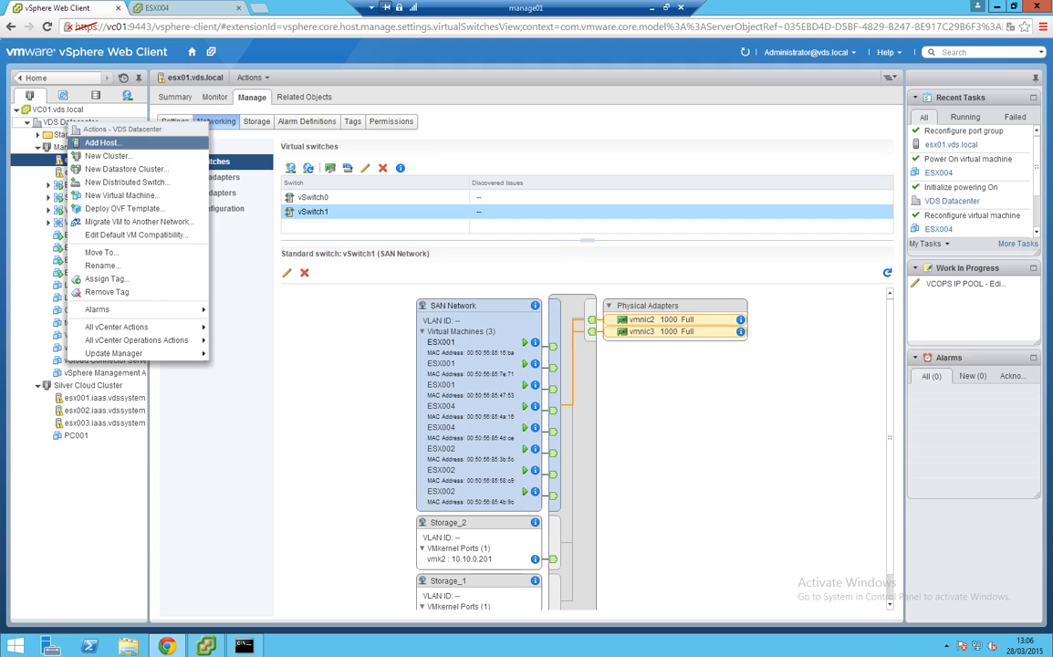
pyautogui.click(100, 144)
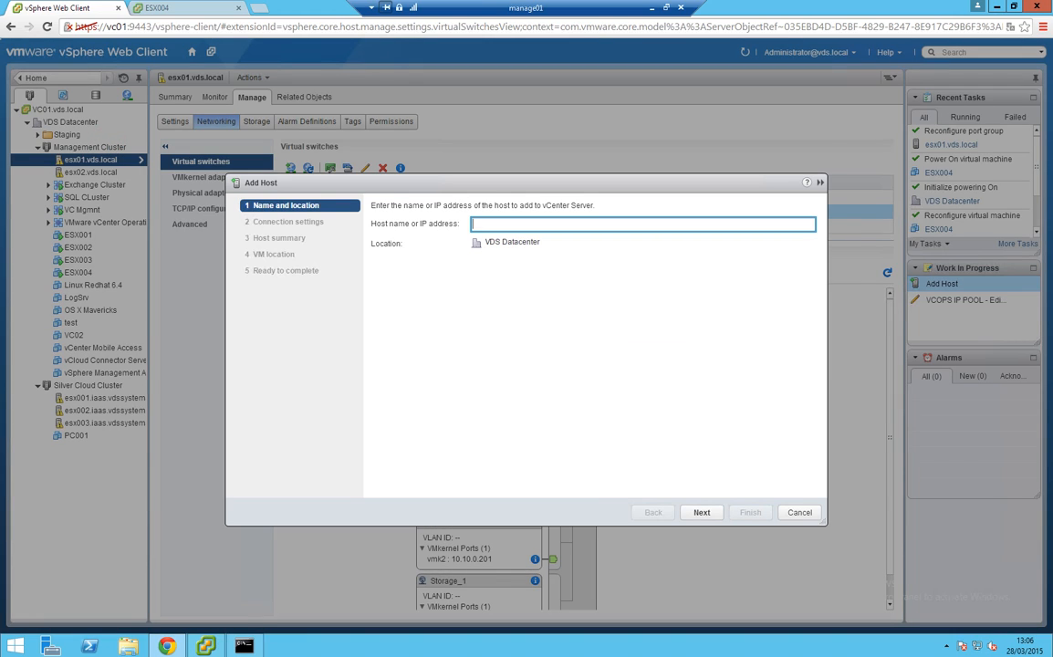
pyautogui.write('10.10.2.4')
pyautogui.hotkey('ctrl', 'a')
# Ping esx004.iaas.vdssystems.be to confirm 10.10.2.4 replies, then select the wizard's host address
pyautogui.hotkey('alt', 'Tab')
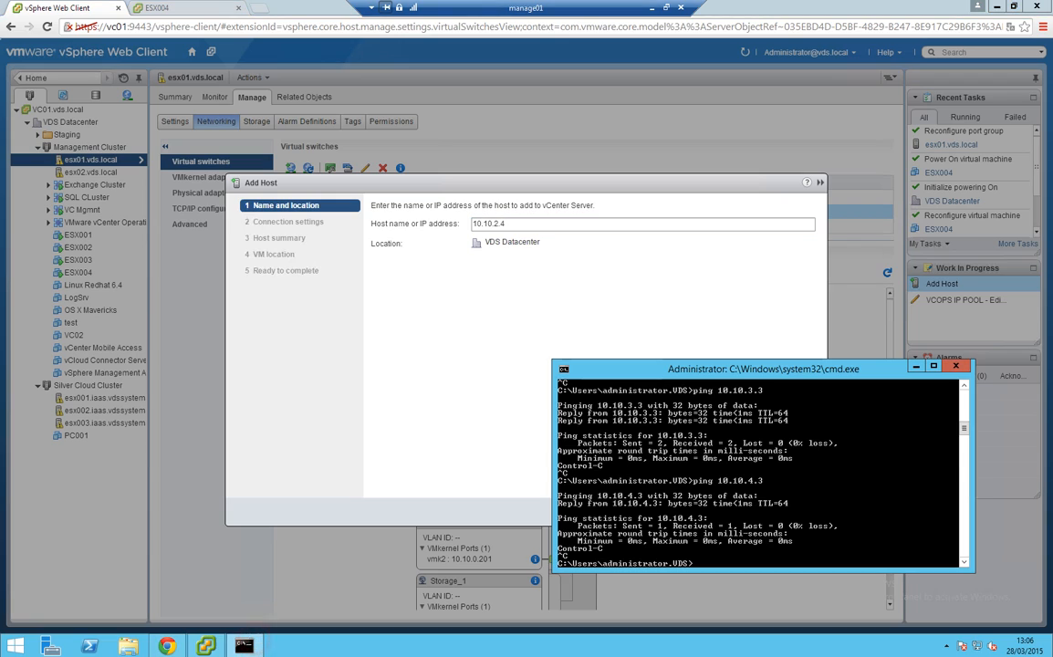
pyautogui.write('ping esx003.iaas.vdssystems.be')
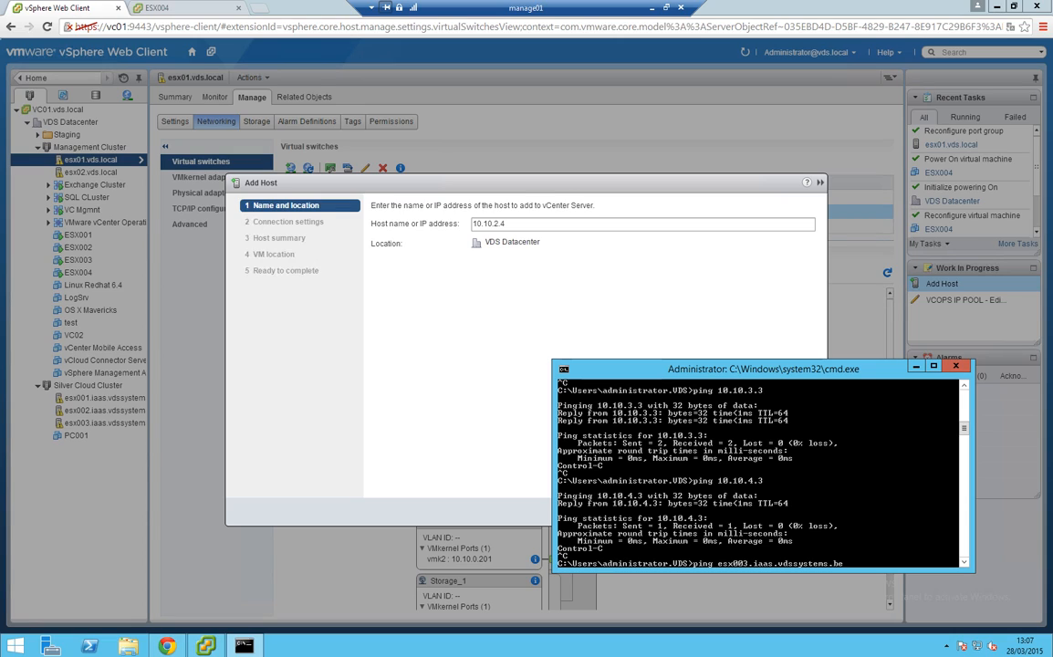
pyautogui.press('Left')
pyautogui.press('Left')
pyautogui.press('Left')
pyautogui.press('Left')
pyautogui.press('Left')
pyautogui.press('Left')
pyautogui.press('Left')
pyautogui.press('Left')
pyautogui.press('Left')
pyautogui.press('Left')
pyautogui.press('Left')
pyautogui.press('Left')
pyautogui.press('Left')
pyautogui.press('Left')
pyautogui.press('Left')
pyautogui.press('Left')
pyautogui.press('Left')
pyautogui.press('Left')
pyautogui.press('Left')
pyautogui.press('BackSpace')
pyautogui.write('4')
pyautogui.press('Return')
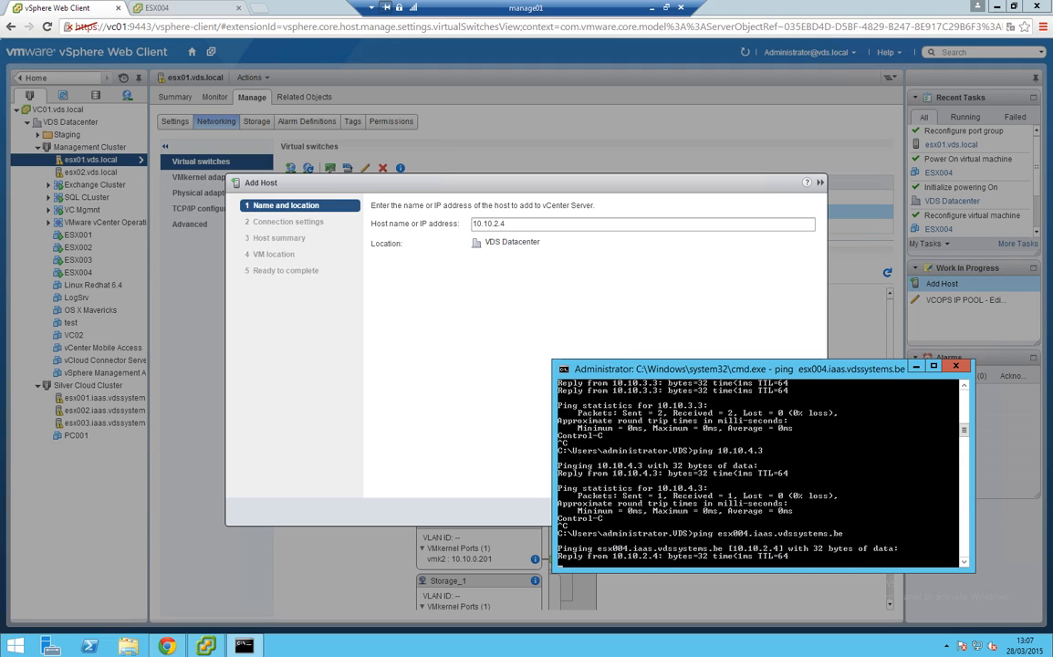
pyautogui.hotkey('ctrl', 'c')
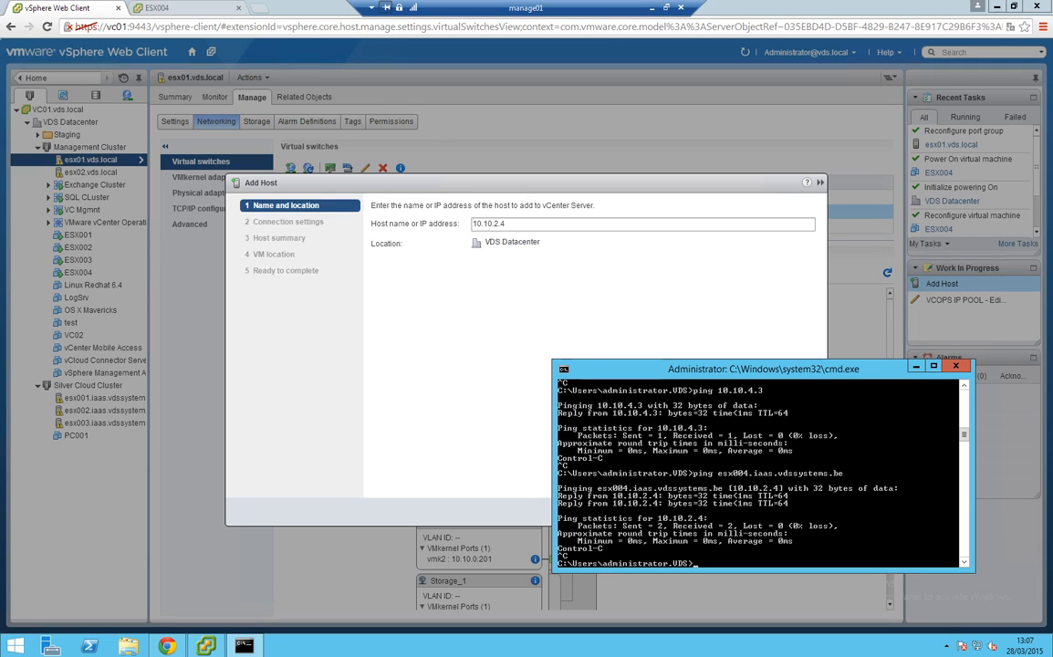
pyautogui.moveTo(518, 225); pyautogui.dragTo(469, 225)
# Connect to host esx004.iaas.vdssystems.be as root with its password, accepting the certificate alert
pyautogui.press('BackSpace')
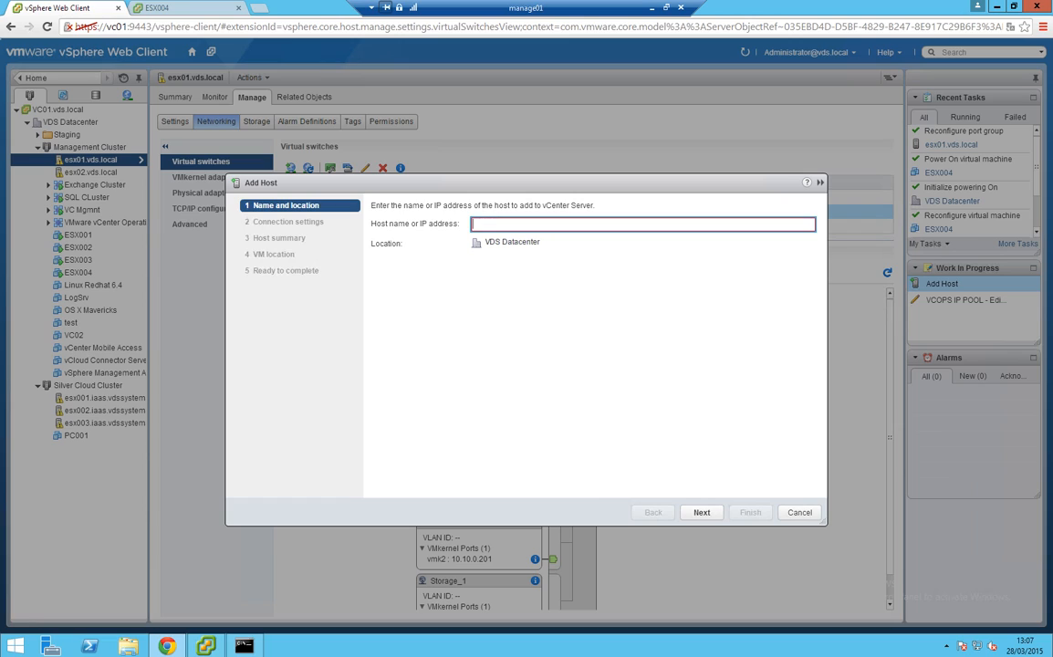
pyautogui.write('esx004')
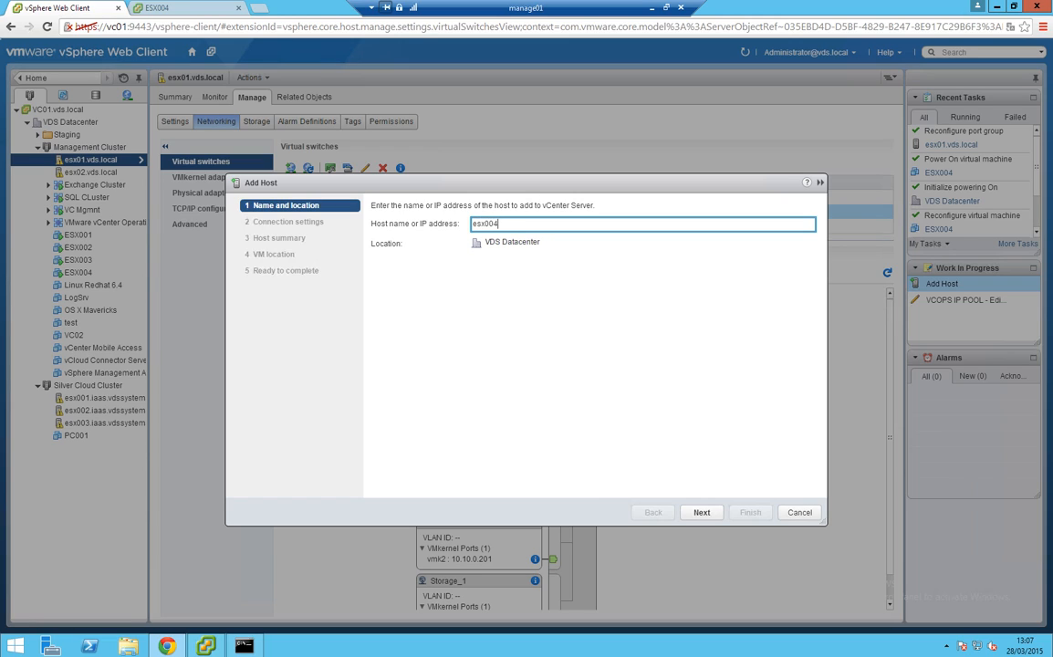
pyautogui.write('.iaas.vdsysystems.be')
pyautogui.click(701, 512)
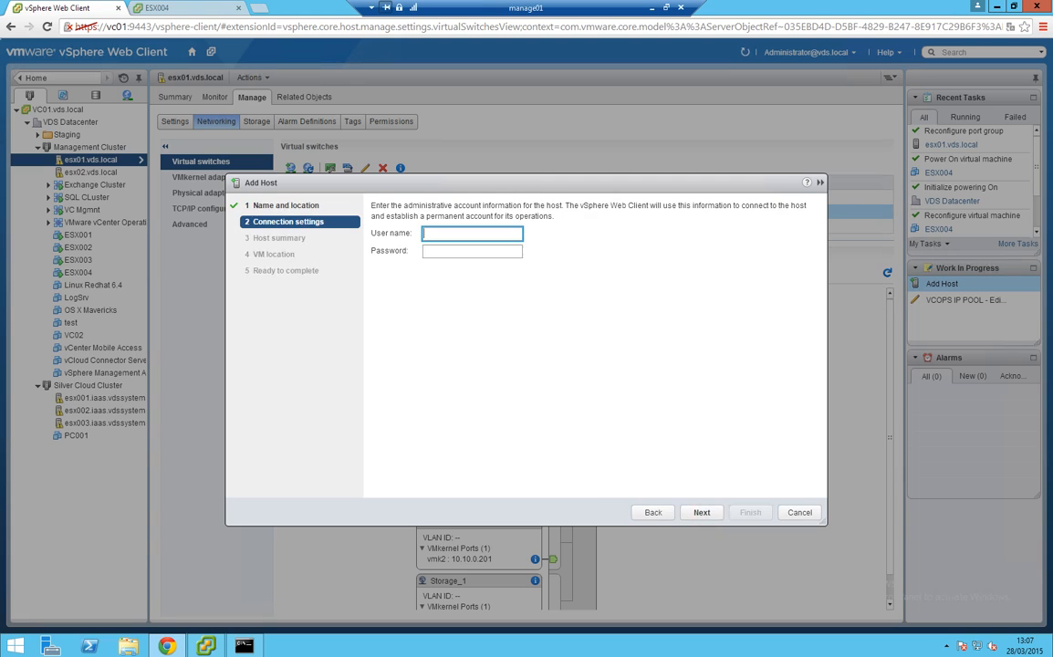
pyautogui.write('root')
pyautogui.press('Tab')
pyautogui.write('********')
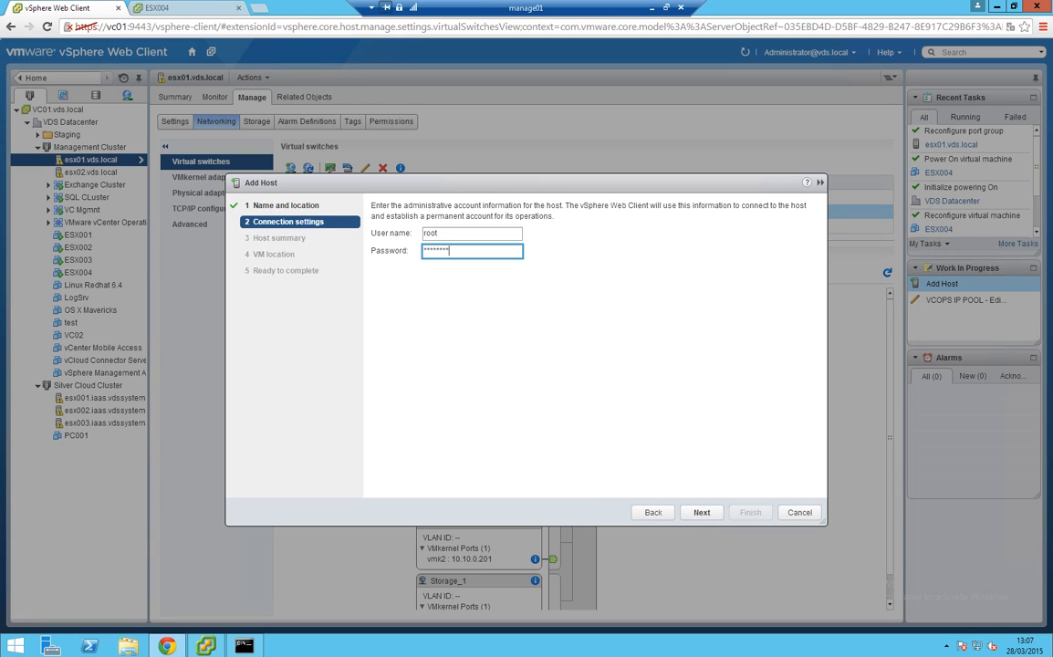
pyautogui.press('Return')
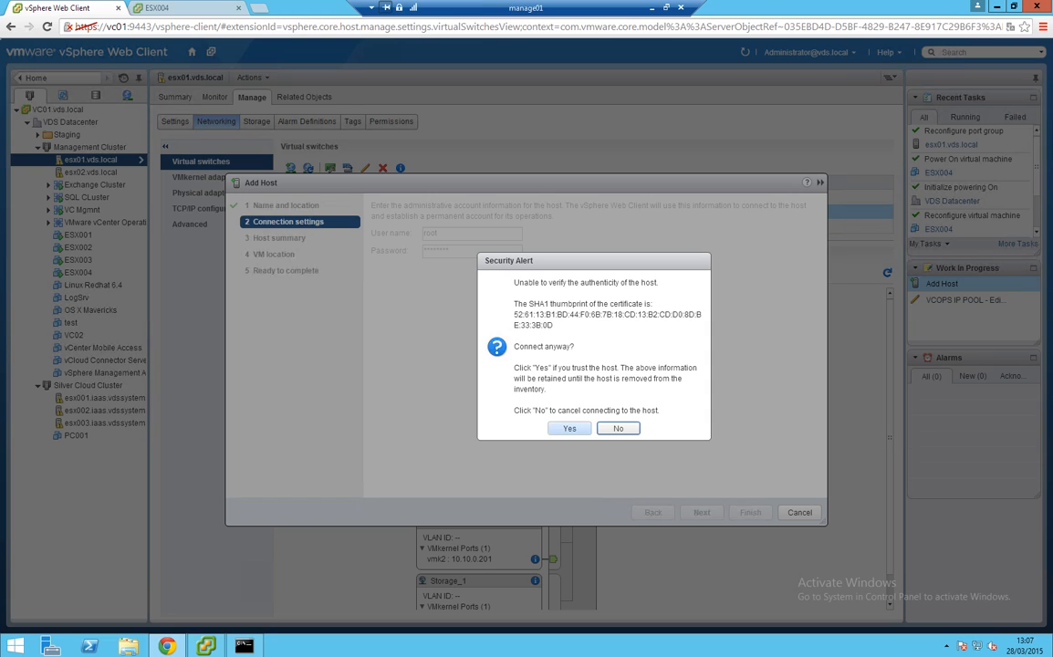
pyautogui.click(567, 430)
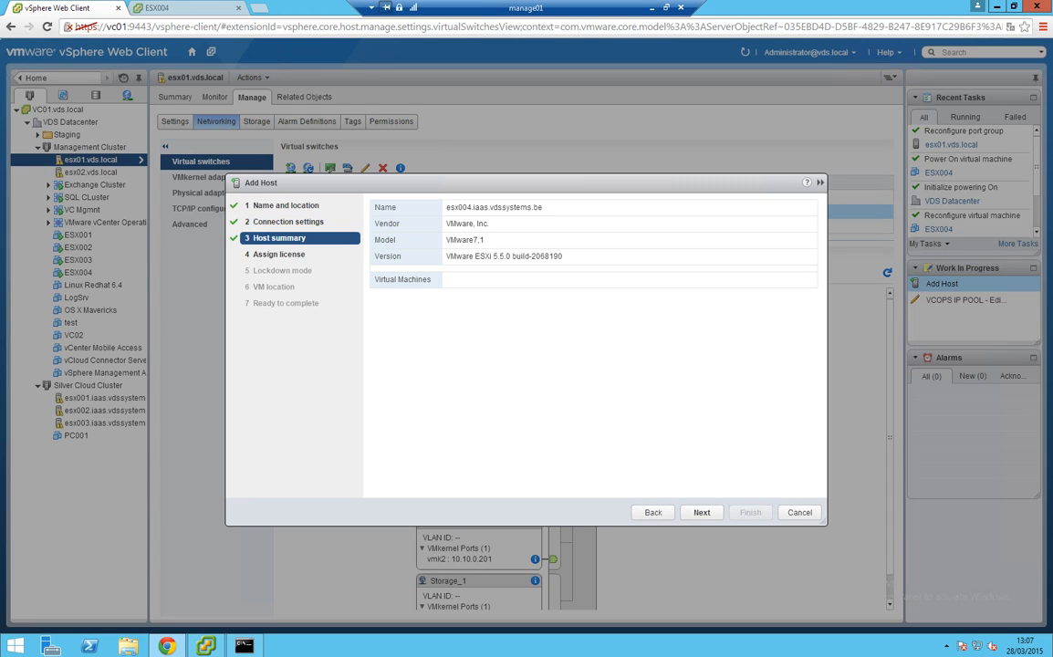
# Assign the vSphere 5 Enterprise Plus license and leave lockdown mode disabled
pyautogui.click(702, 512)
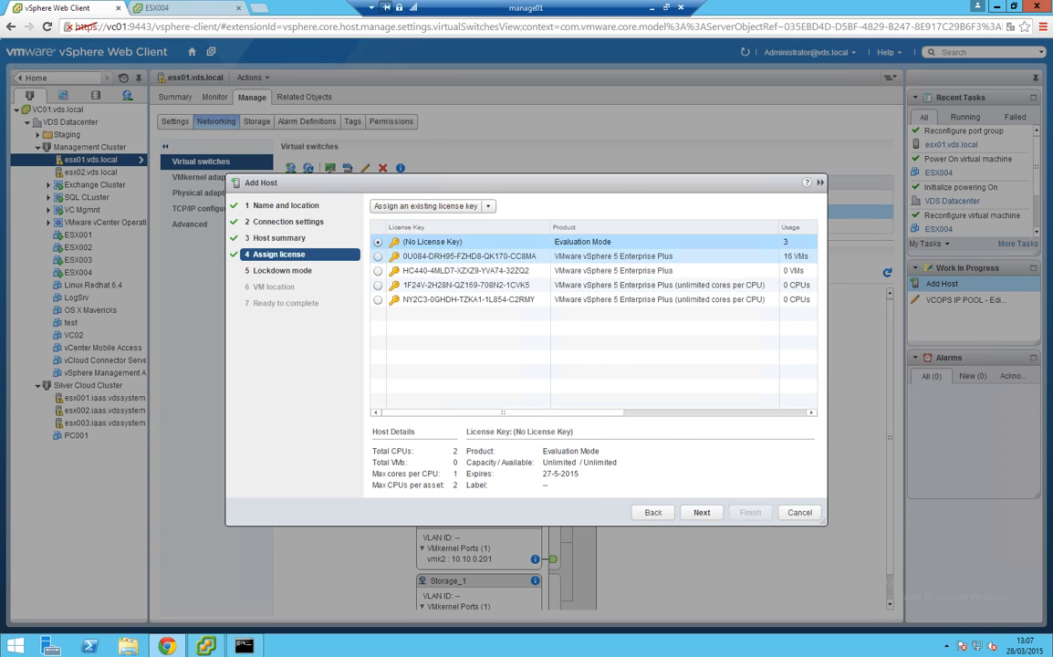
pyautogui.click(477, 256)
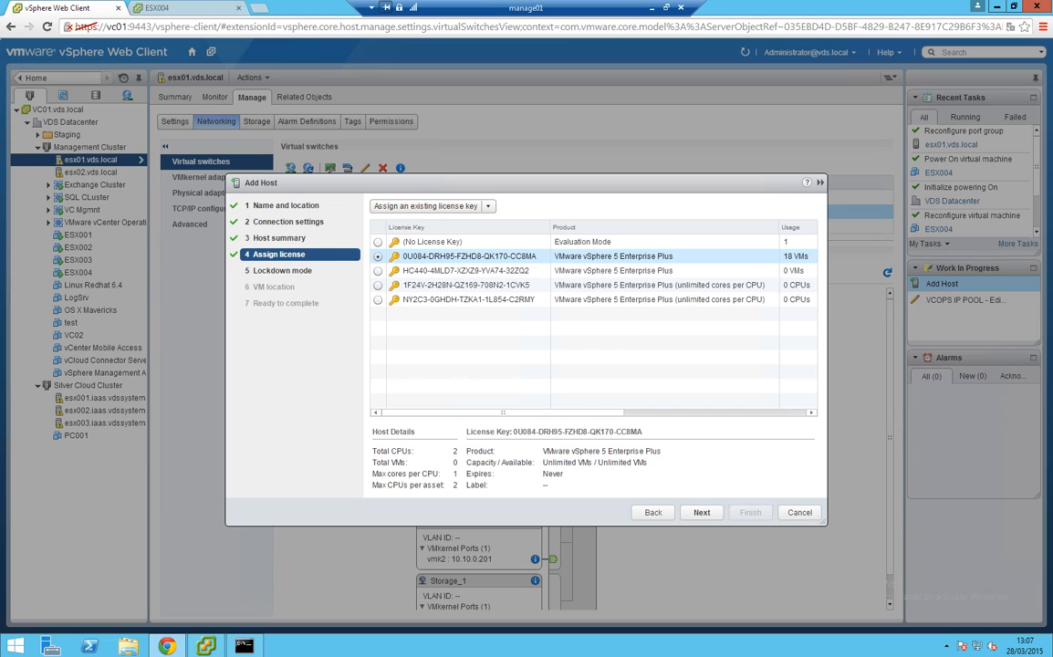
pyautogui.click(453, 259)
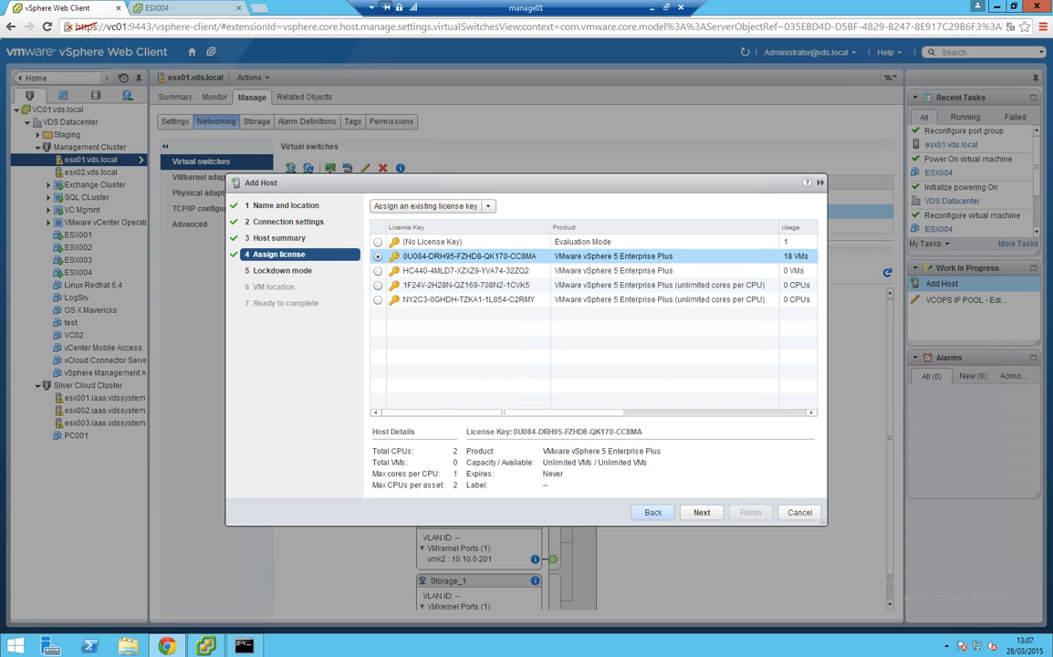
pyautogui.click(701, 512)
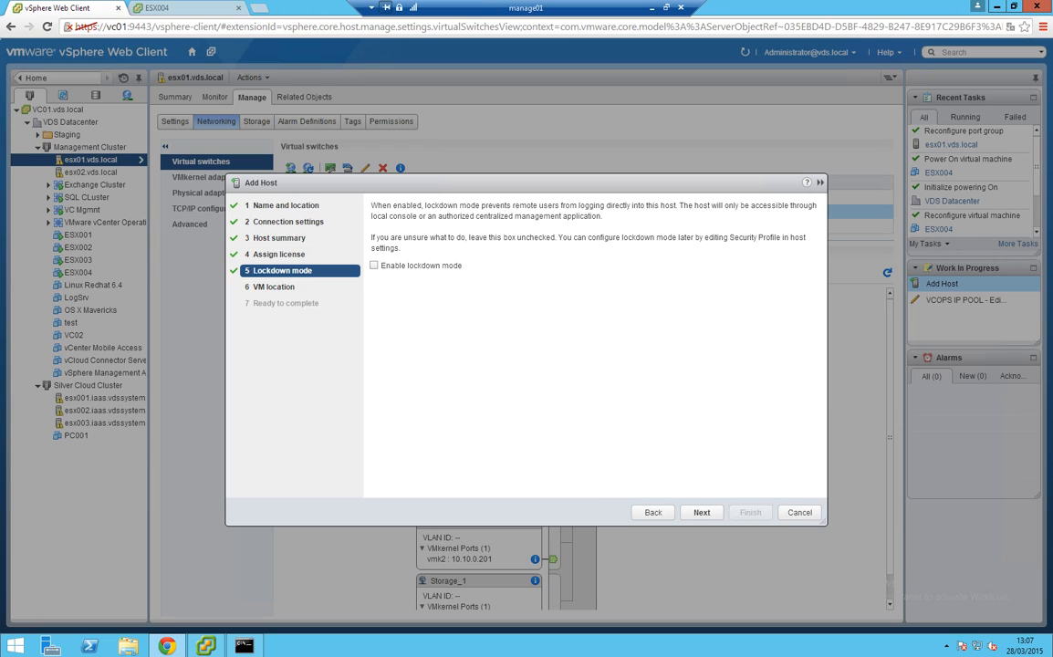
pyautogui.click(708, 512)
pyautogui.click(429, 266)
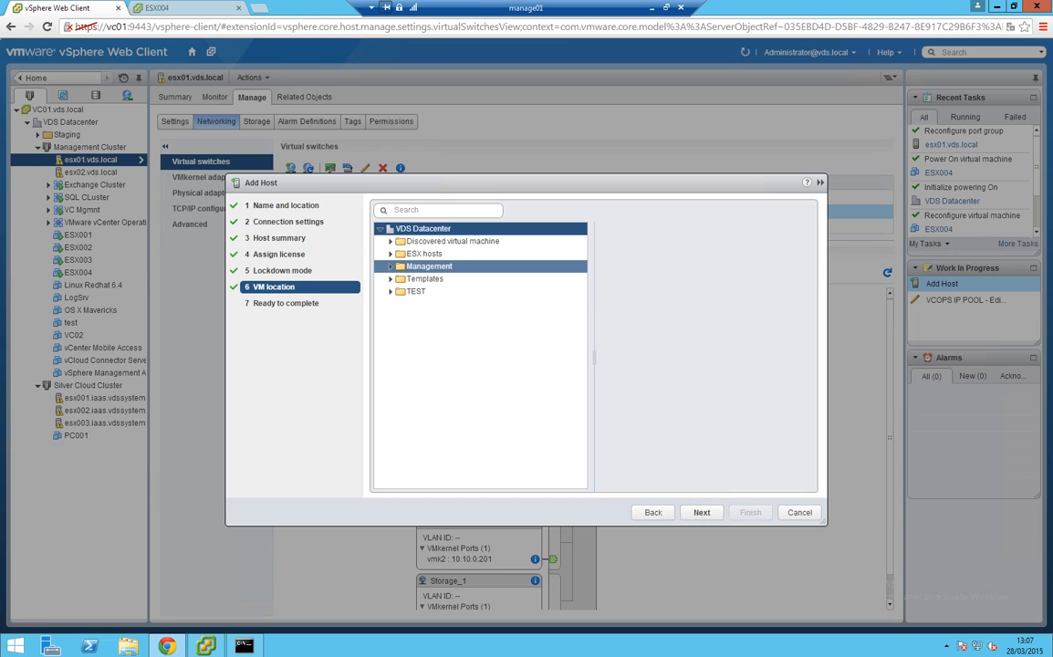
# Pass the summary and finish the wizard, adding esx004 to VDS Datacenter
pyautogui.click(702, 511)
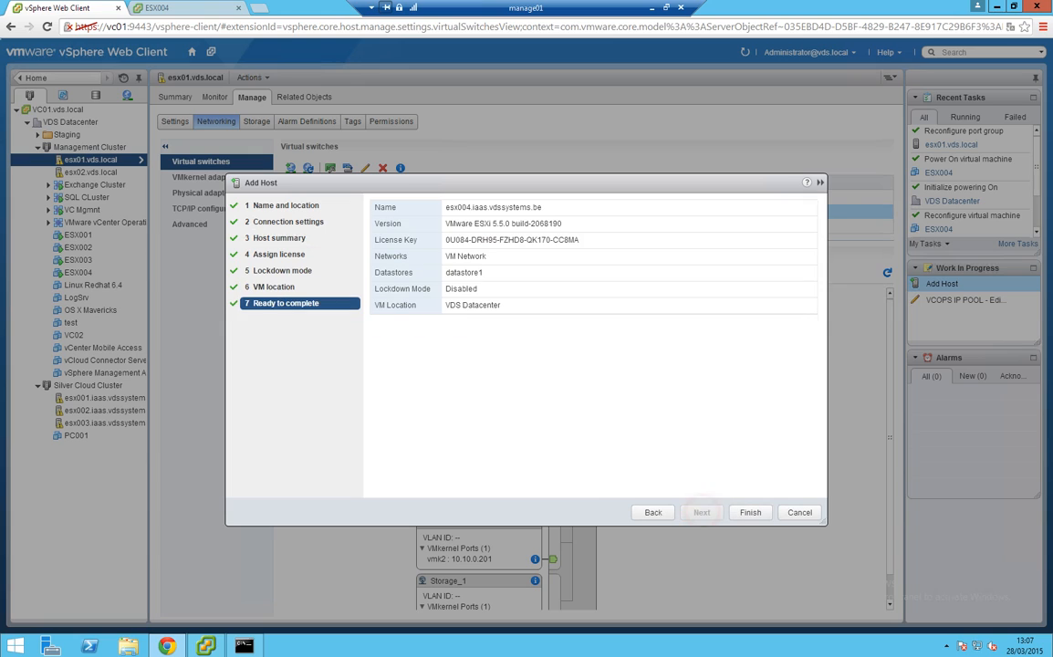
pyautogui.click(746, 511)
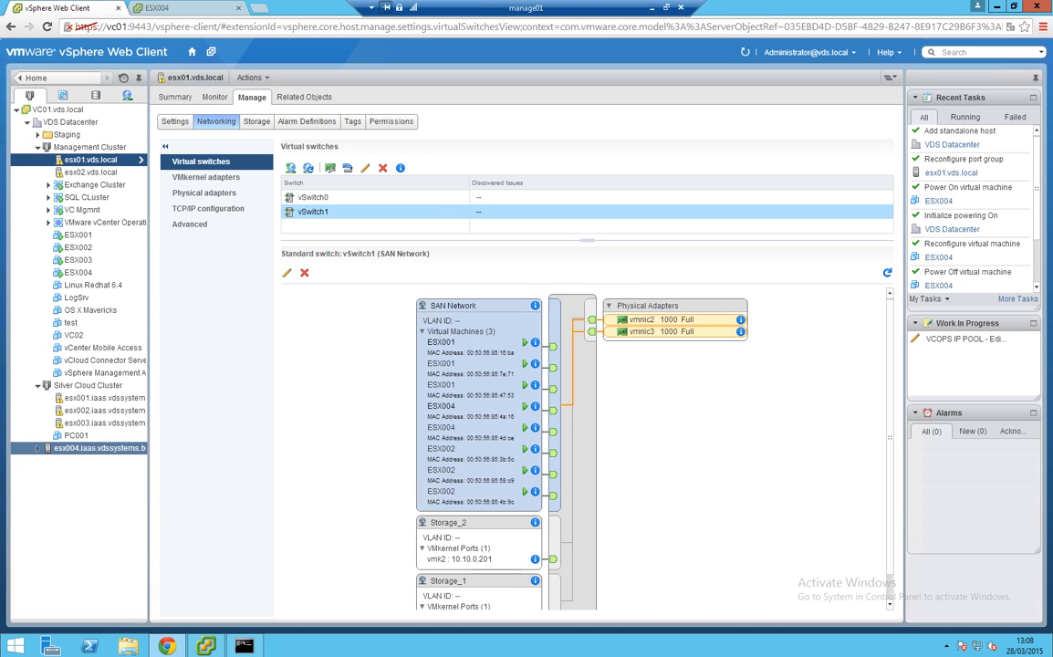
# Compare esx004's lone vSwitch0 with esx002's vSwitch1 SAN ports, then reselect esx004
pyautogui.click(73, 450)
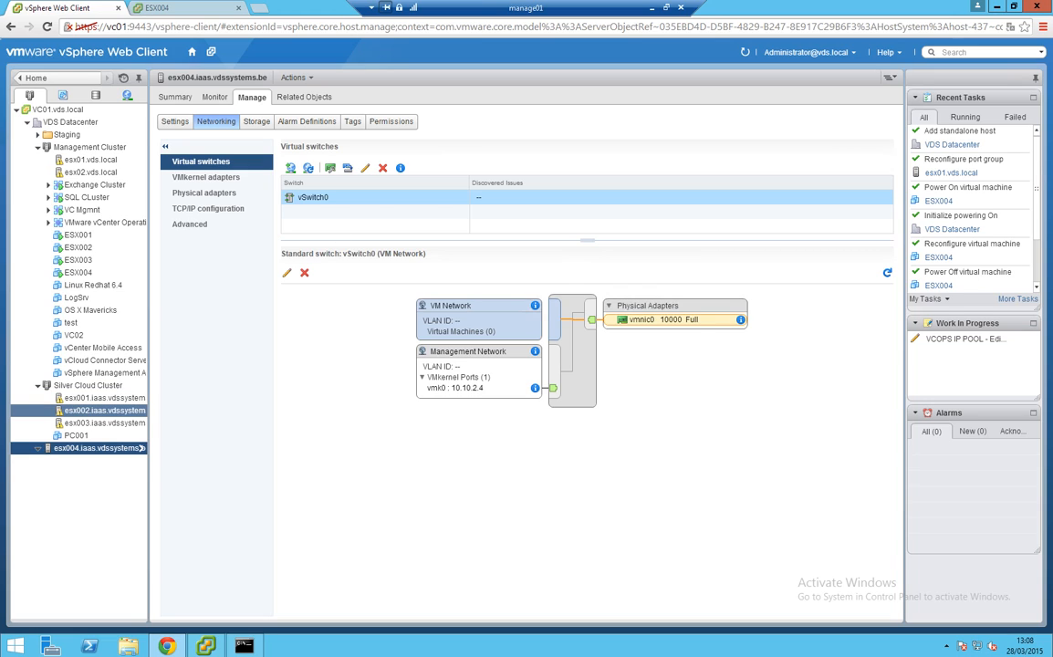
pyautogui.click(137, 411)
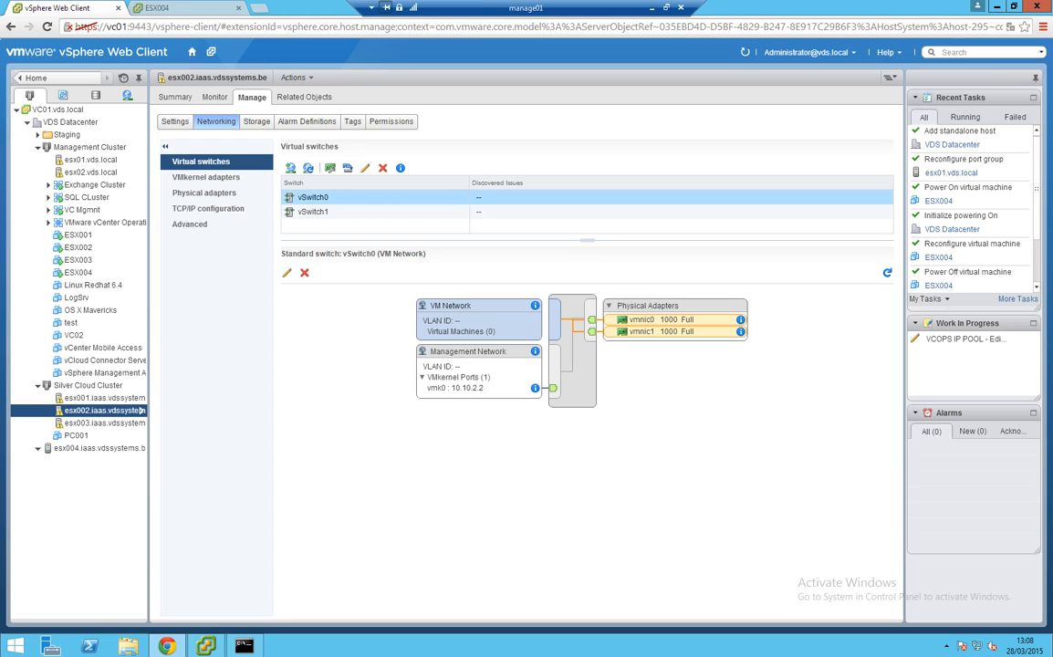
pyautogui.click(312, 211)
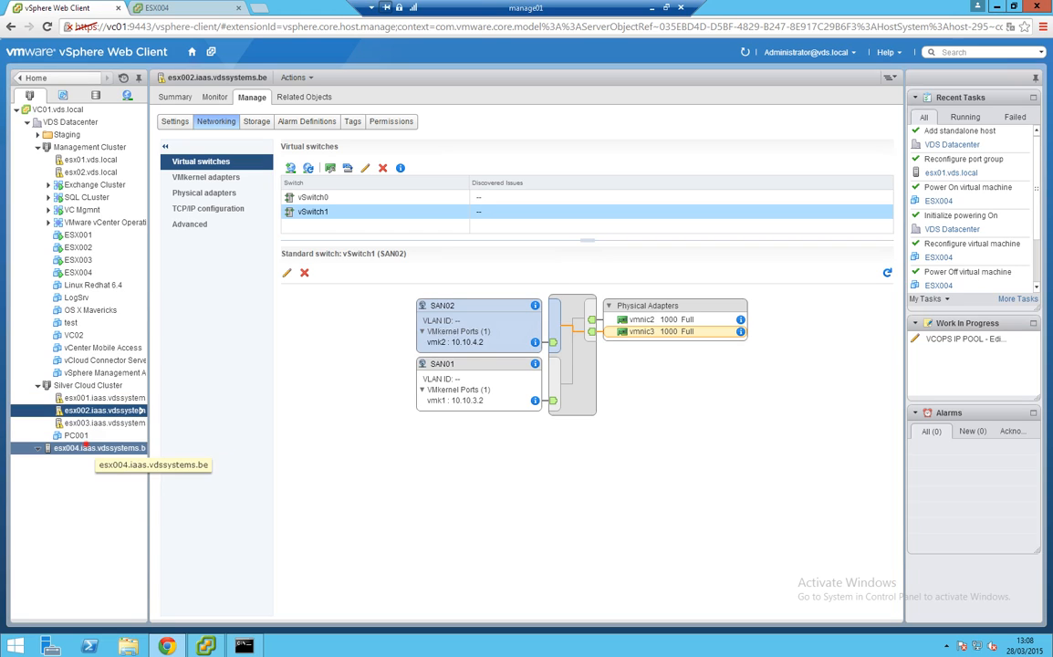
pyautogui.click(97, 448)
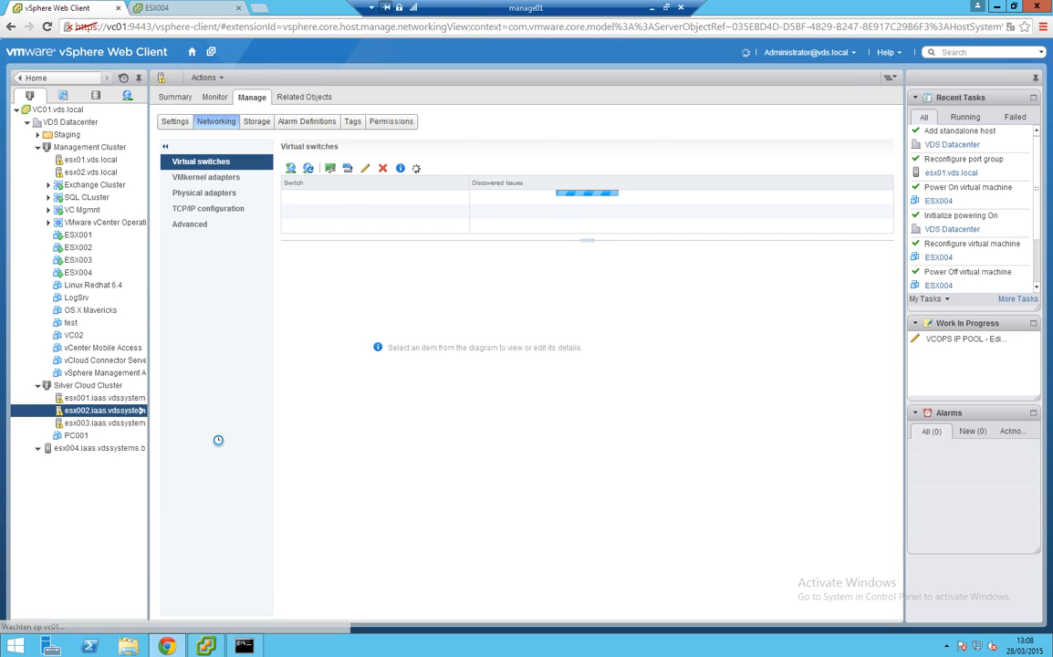